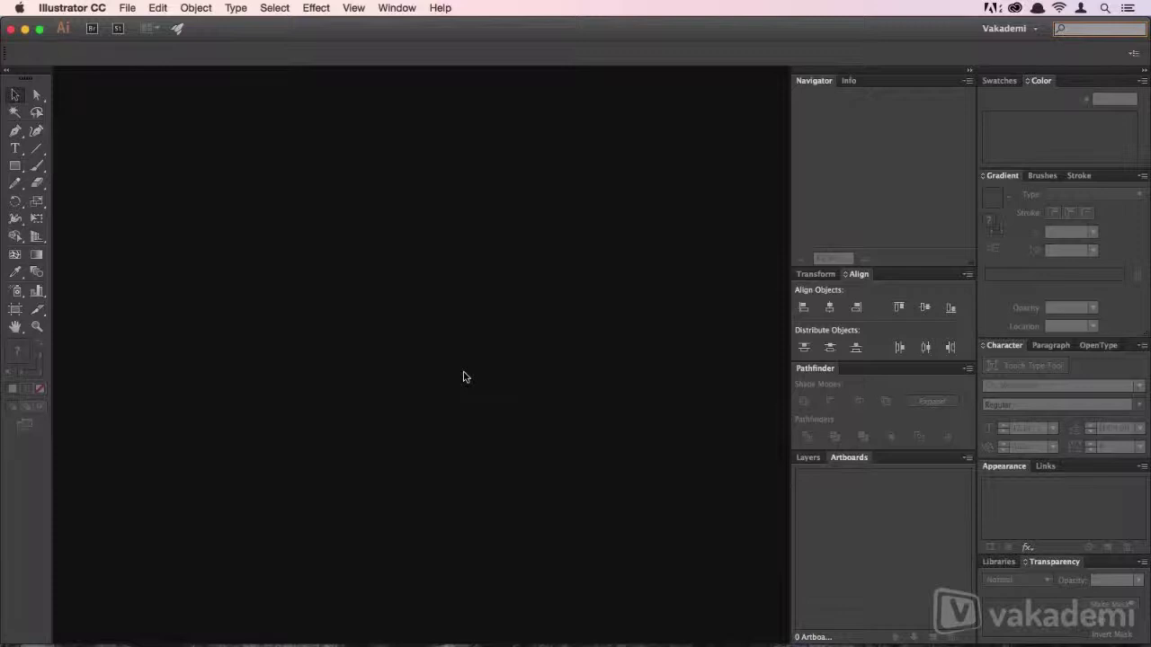
- Move one desktop space right, from Illustrator to the empty Photoshop workspace
key("ctrl+Right")
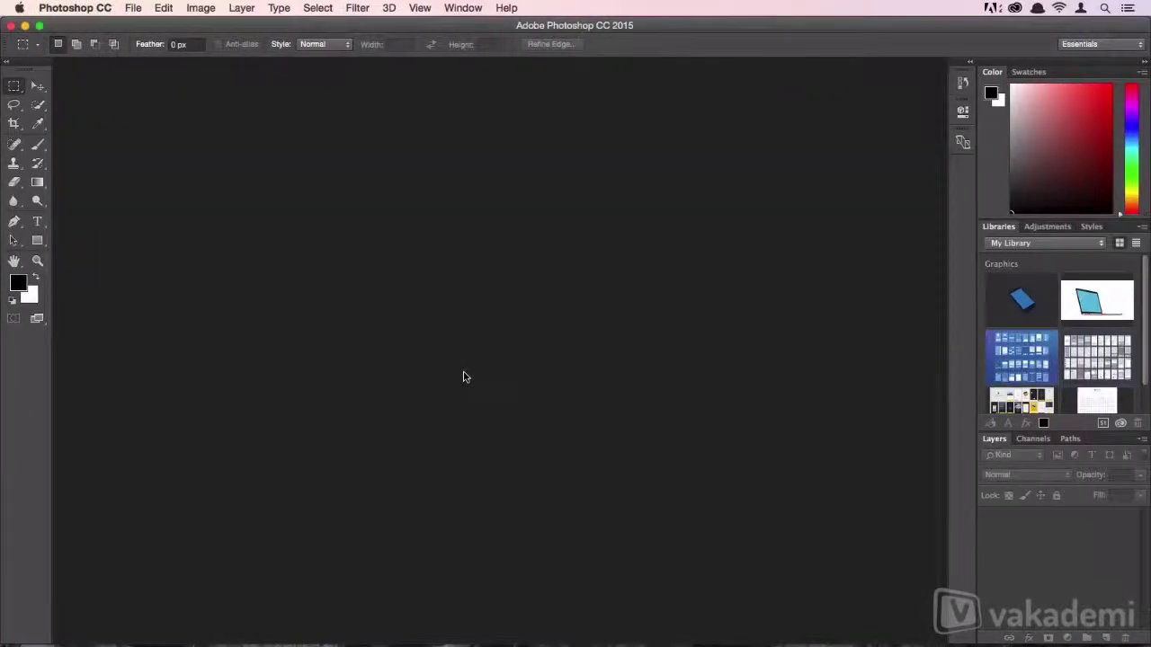
- Create a 1024 × 768 pixel, resolution 72 Photoshop document, then return to Illustrator
left_click(133, 7)
left_click(143, 24)
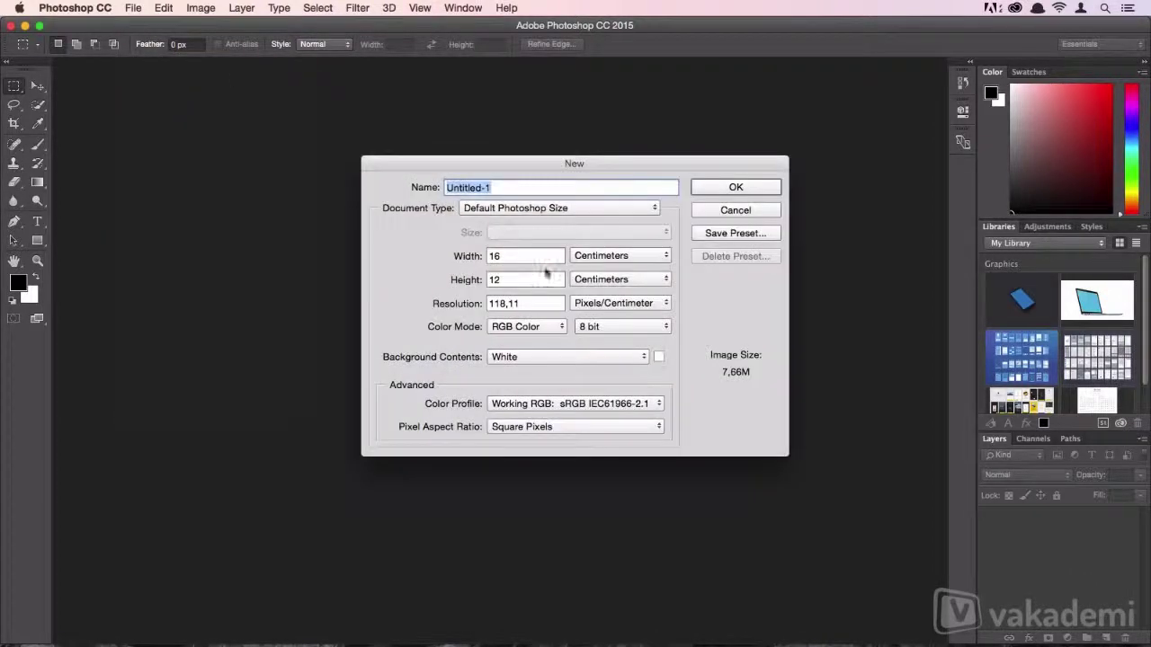
left_click(614, 256)
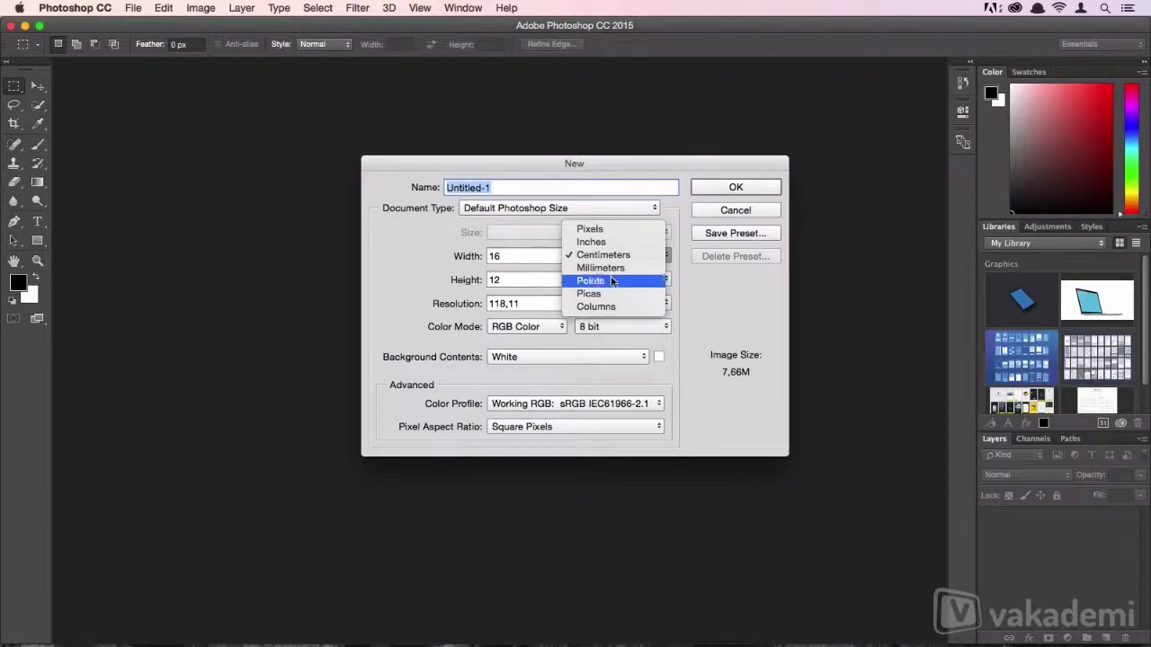
left_click(590, 229)
double_click(500, 256)
type("1024")
key("Tab")
type("768")
key("Tab")
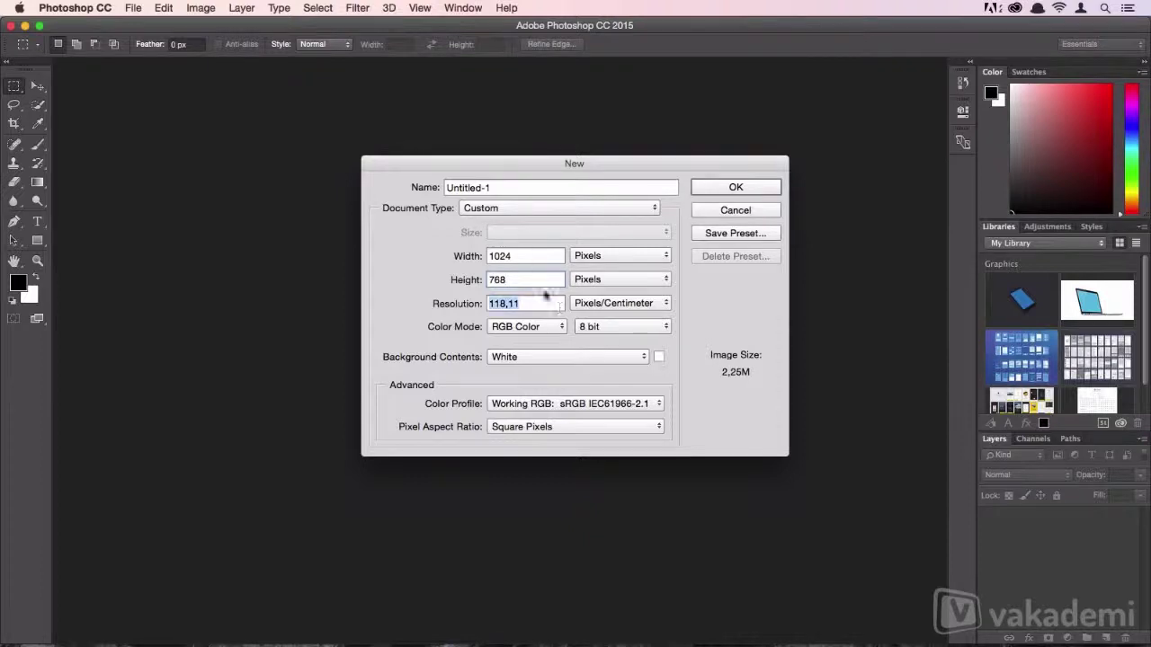
type("72")
left_click(737, 187)
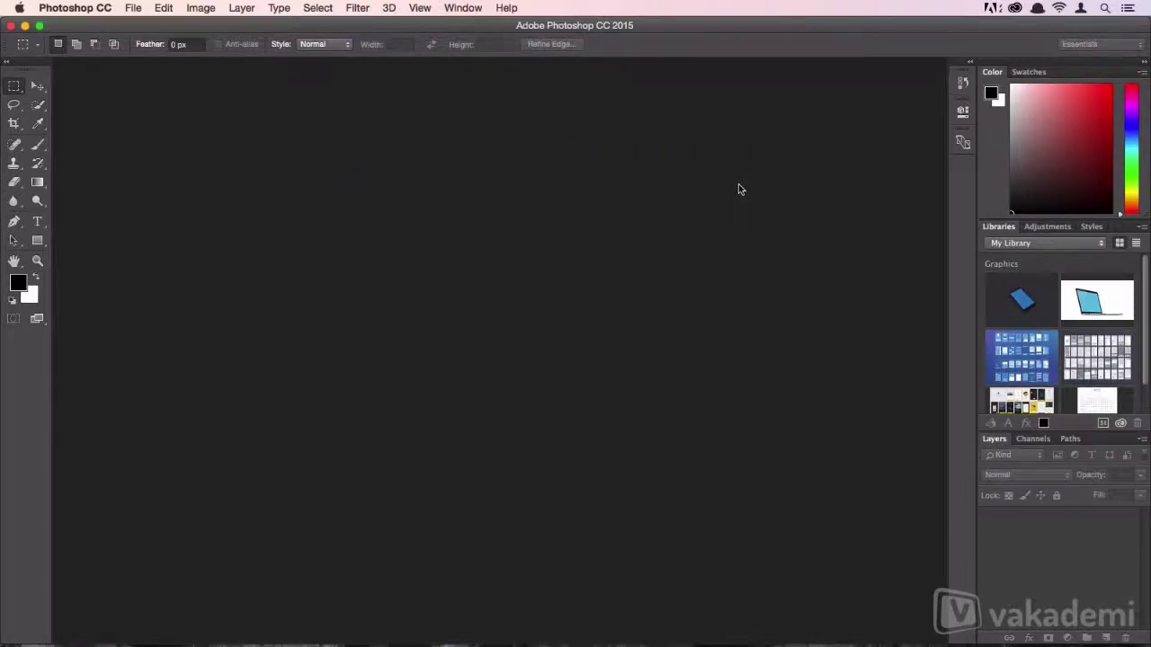
key("v")
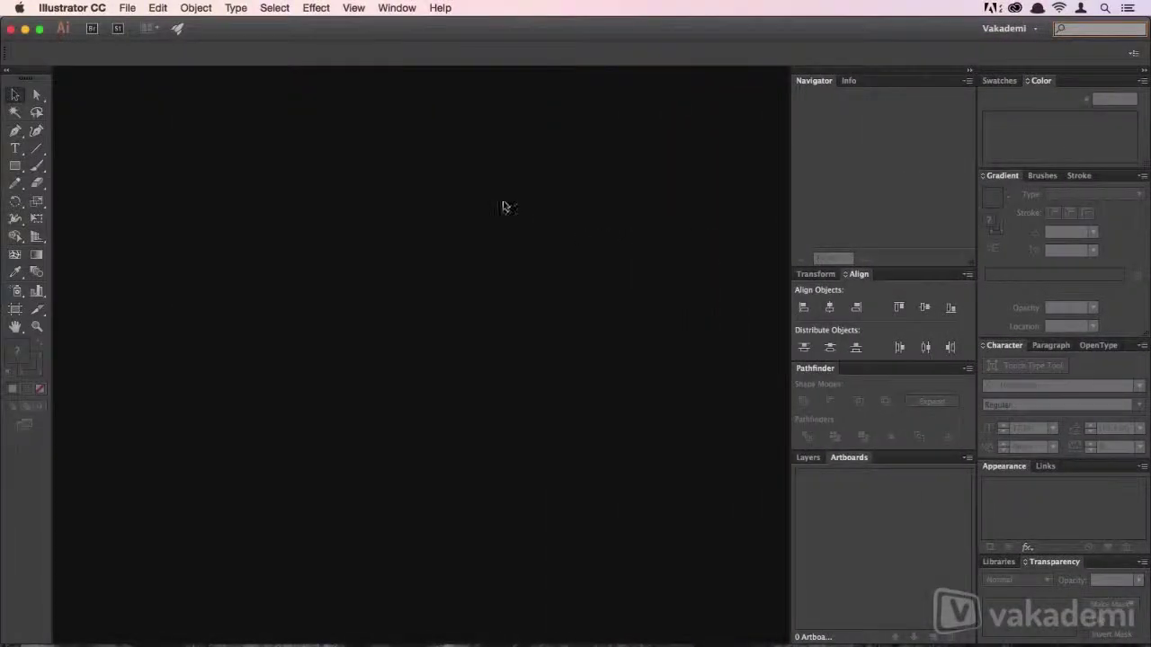
- Create Untitled-2, a 1024 × 768 px RGB artboard with Screen (72 ppi) raster effects
left_click(129, 11)
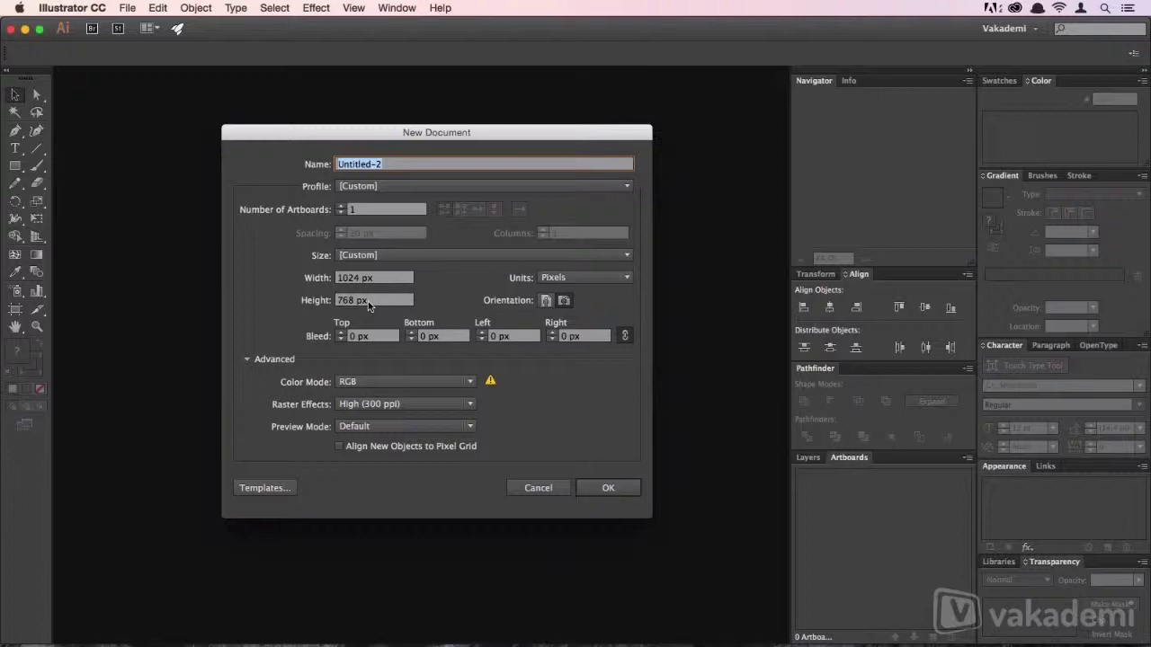
left_click(404, 404)
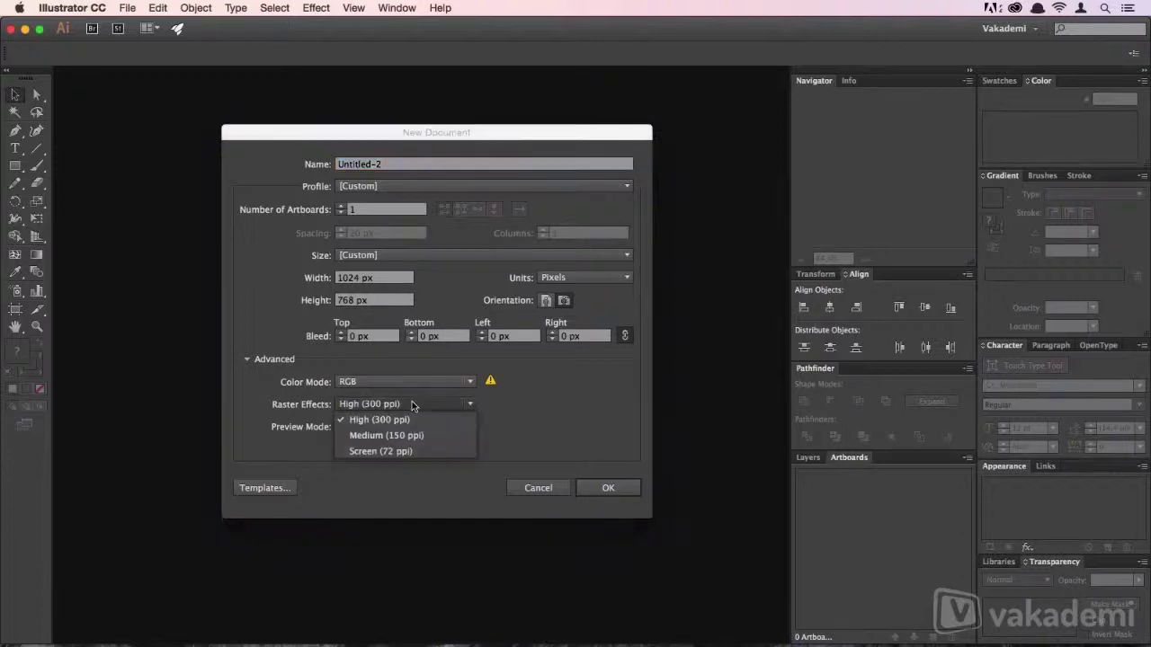
left_click(396, 453)
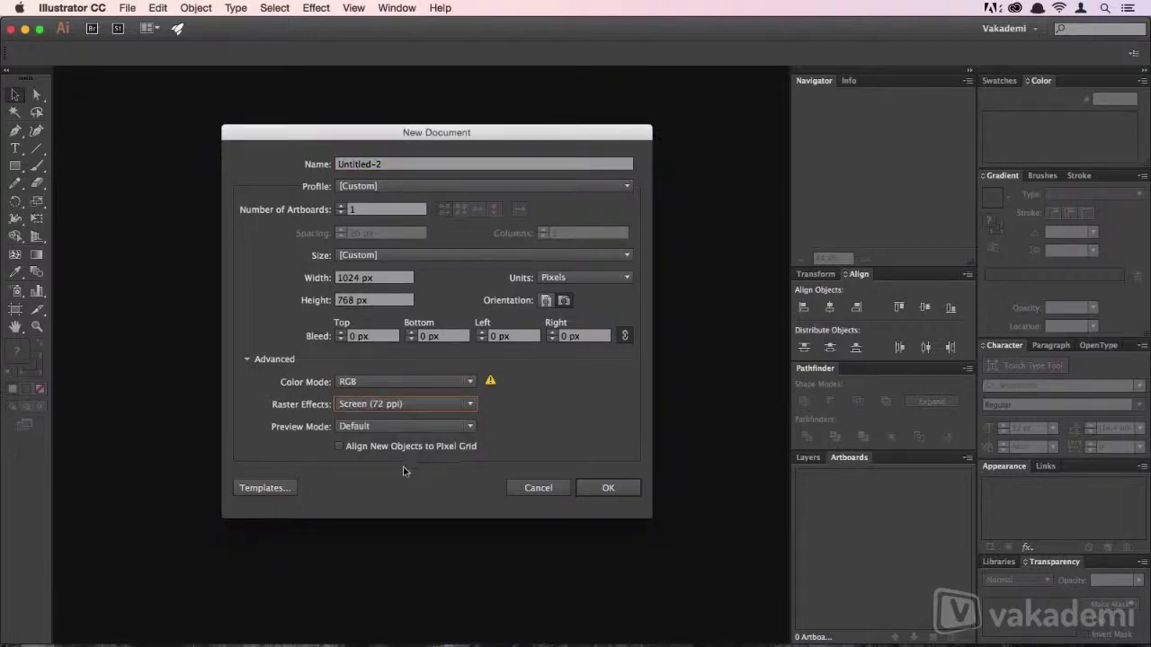
left_click(633, 493)
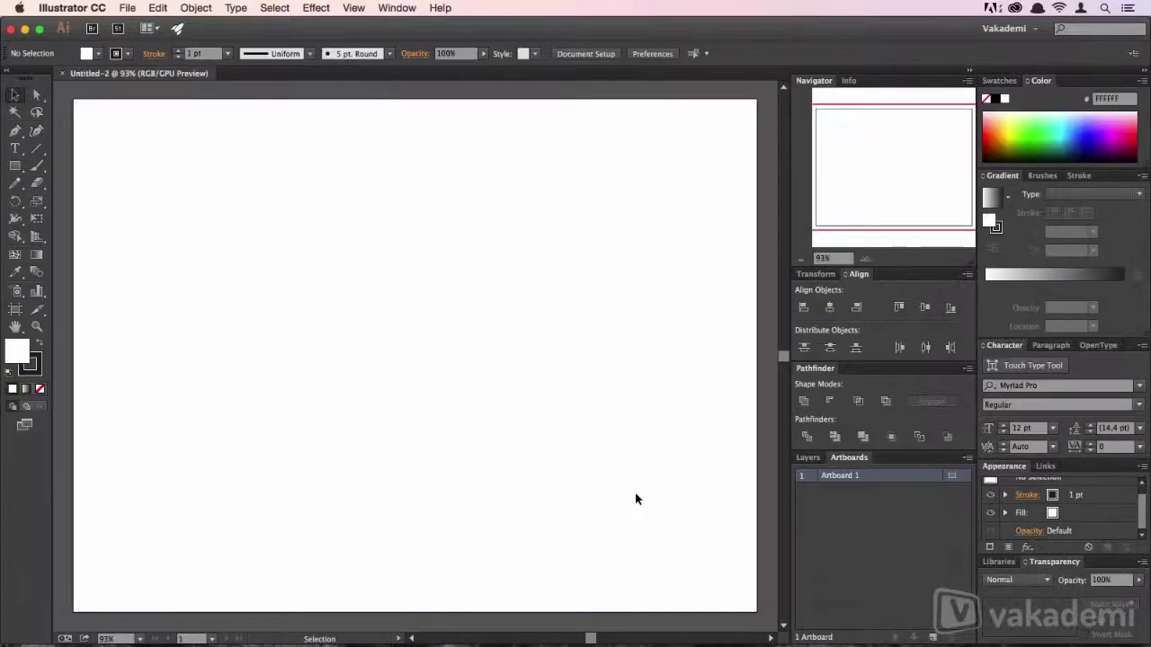
- Type 'vakademi' on the artboard, enlarging the font to about 250 pt
left_click(15, 148)
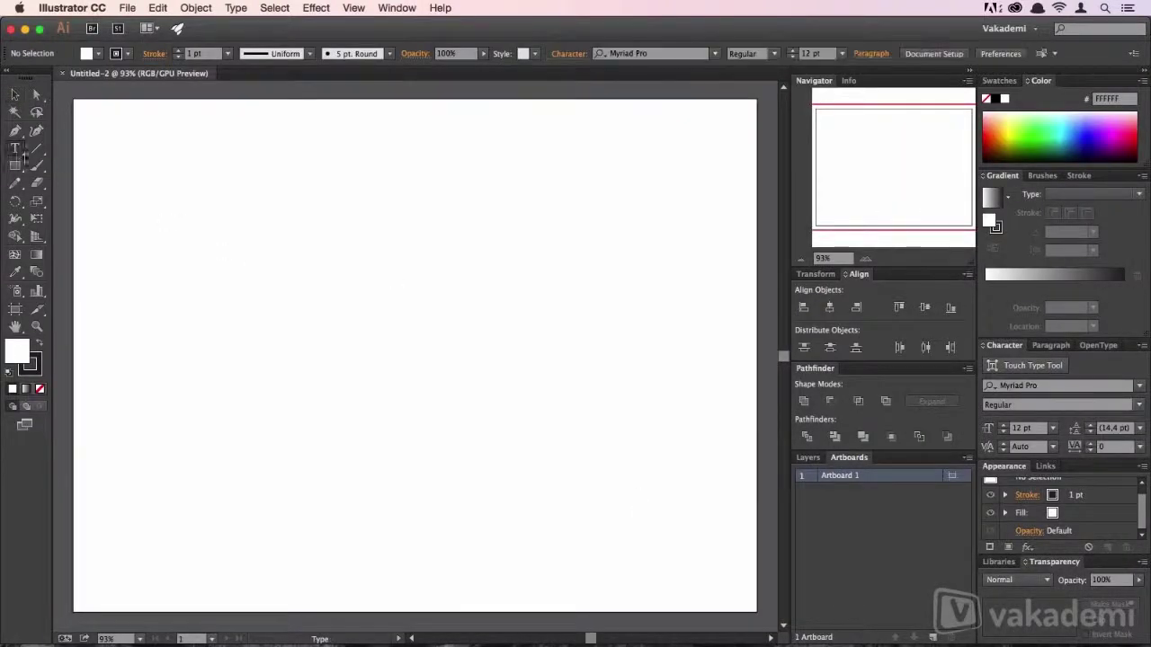
left_click(420, 312)
type("v")
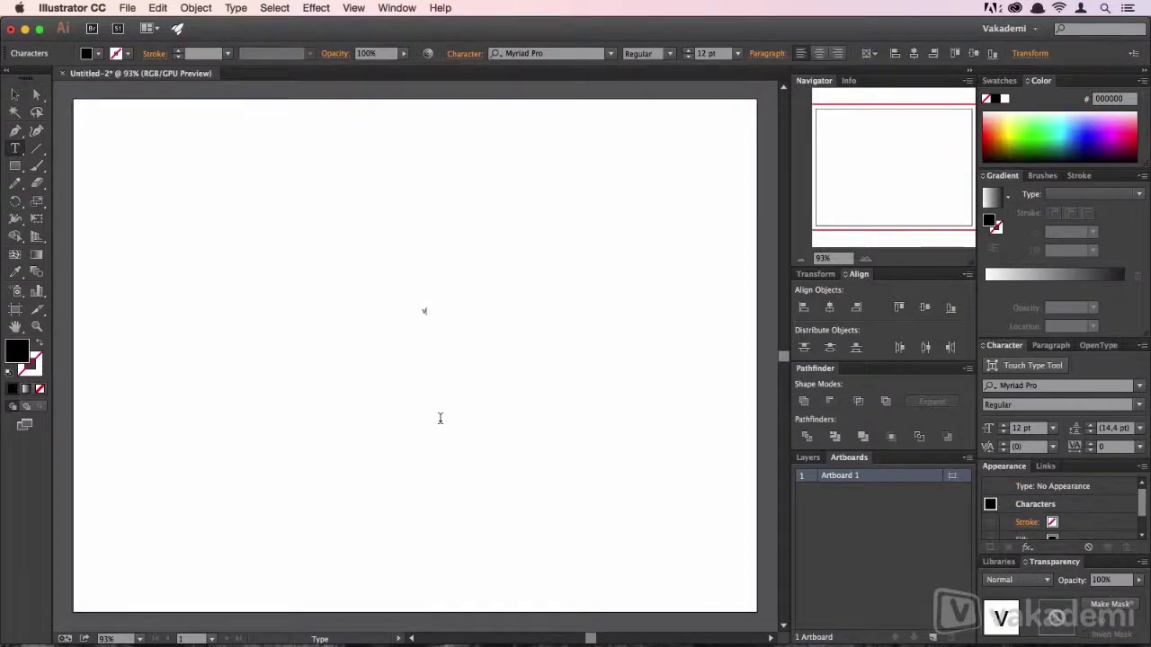
key("super+a")
left_click(688, 50)
left_click(688, 50)
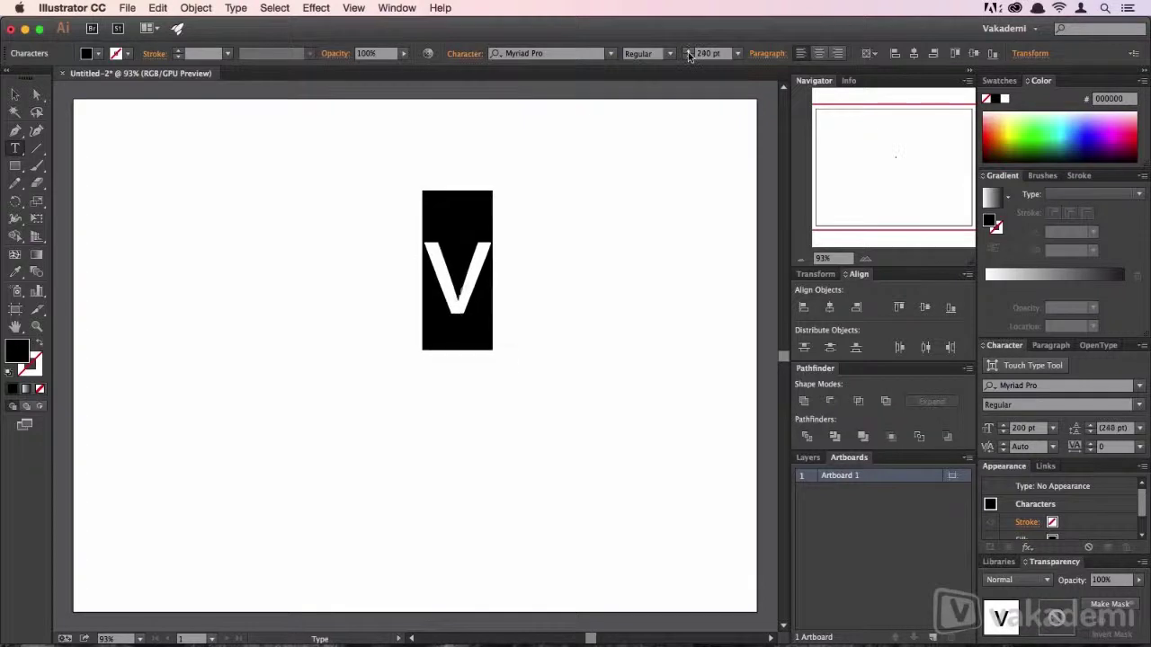
left_click(471, 290)
type("akademi")
key("Escape")
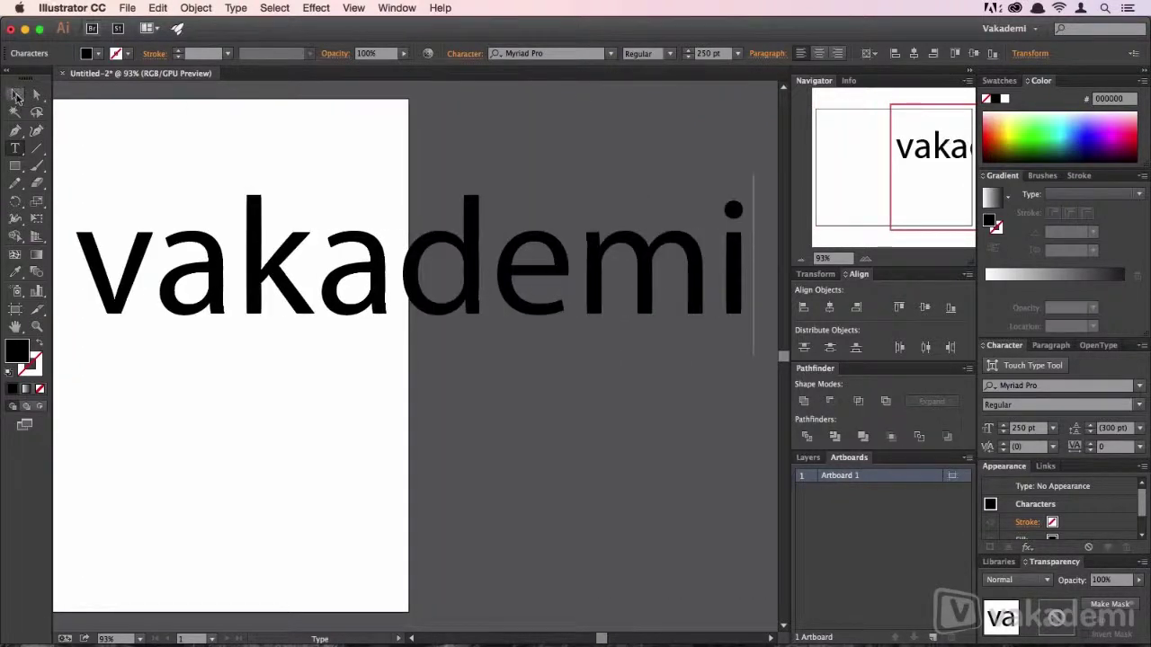
- Reduce the word to 240 pt and position it across the artboard
scroll(265, 202, "down", 1)
left_click_drag(422, 261, 153, 261)
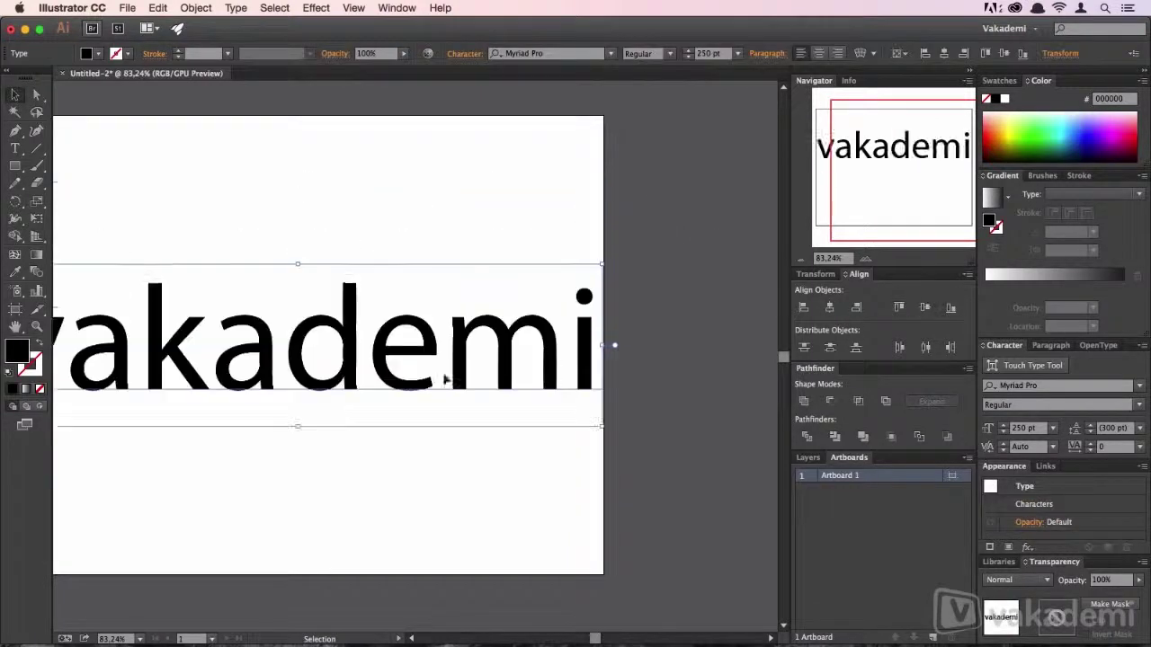
left_click_drag(458, 324, 514, 351)
left_click(414, 331)
key("ctrl+shift+comma")
key("ctrl+shift+comma")
key("ctrl+shift+comma")
left_click(488, 187)
left_click(485, 324)
left_click_drag(486, 324, 194, 324)
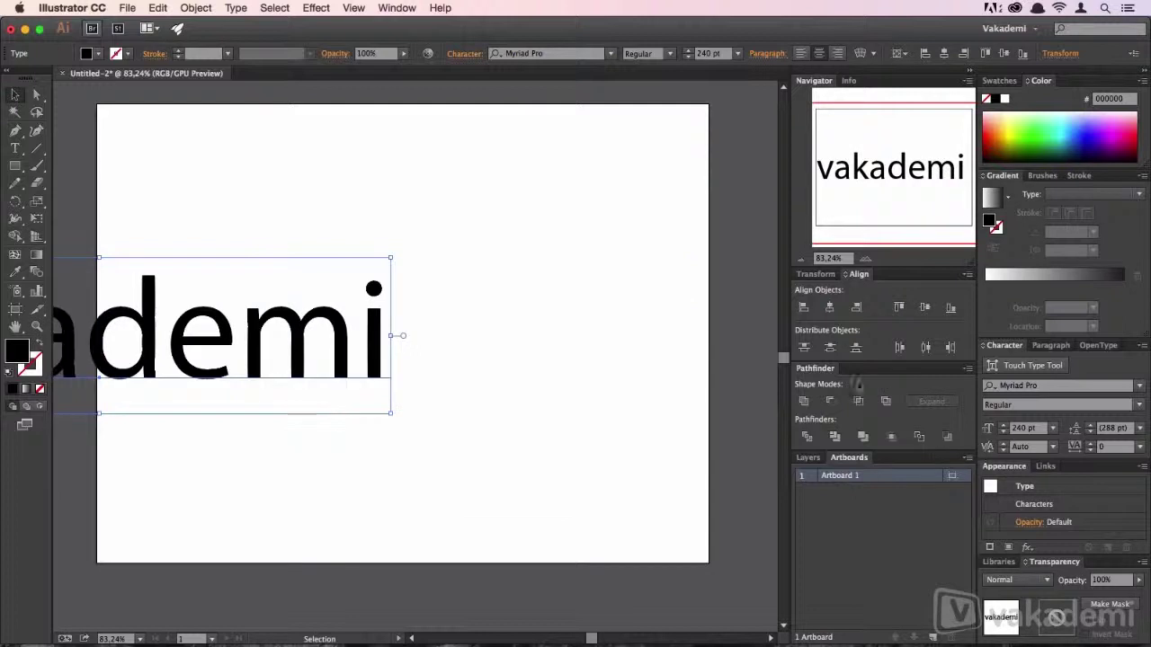
key("ctrl+z")
key("ctrl+z")
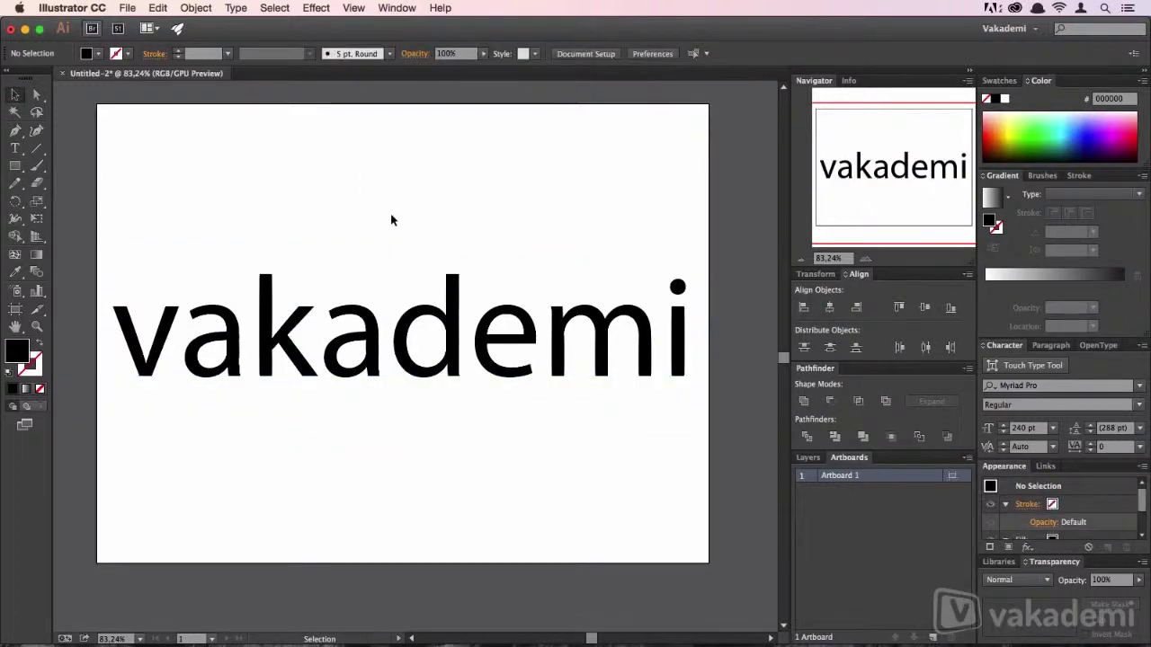
key("ctrl+shift+z")
- Deselect the Illustrator word, then type 'vakademi' on the Photoshop canvas at 240 pt
left_click(488, 231)
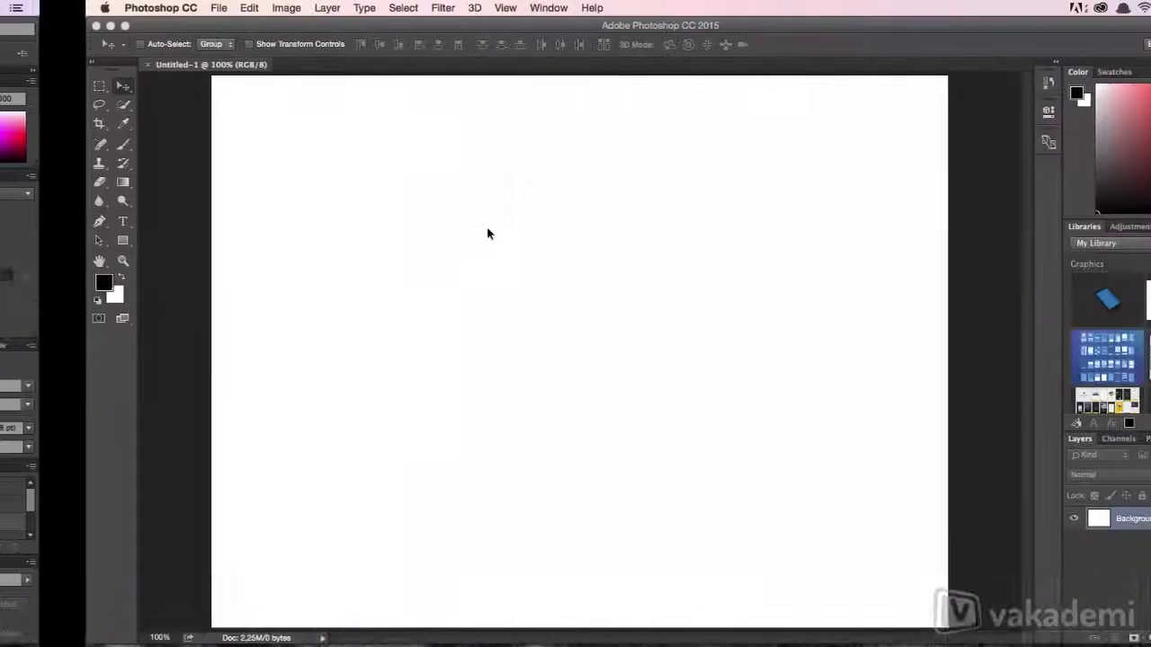
key("t")
left_click(428, 267)
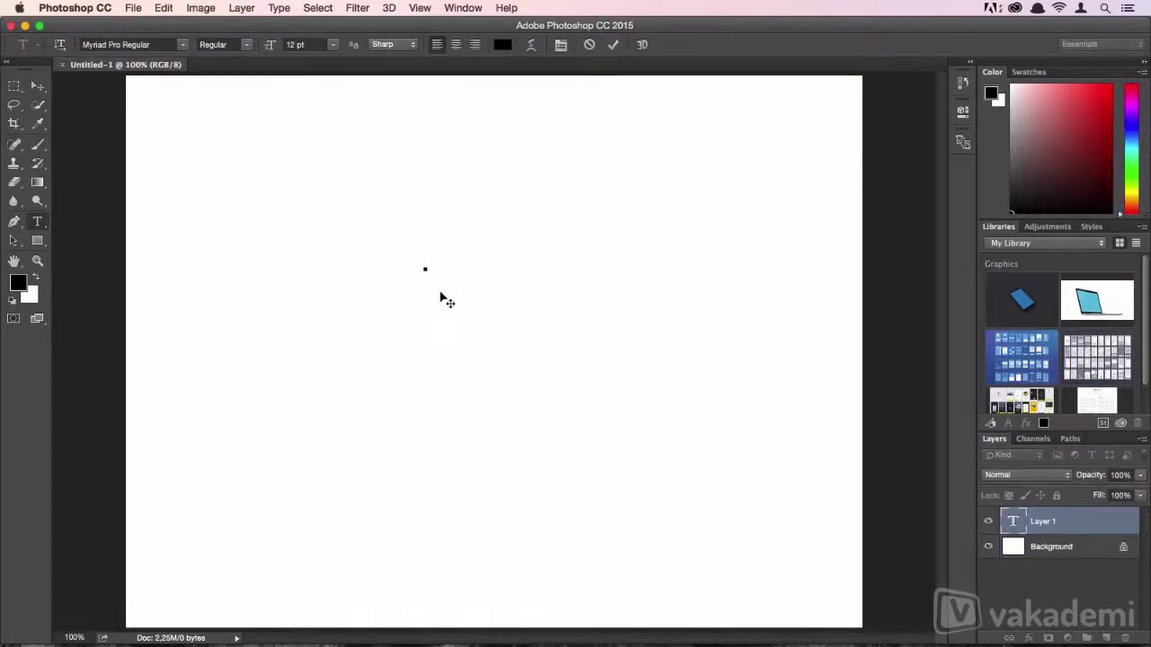
type("vakademi")
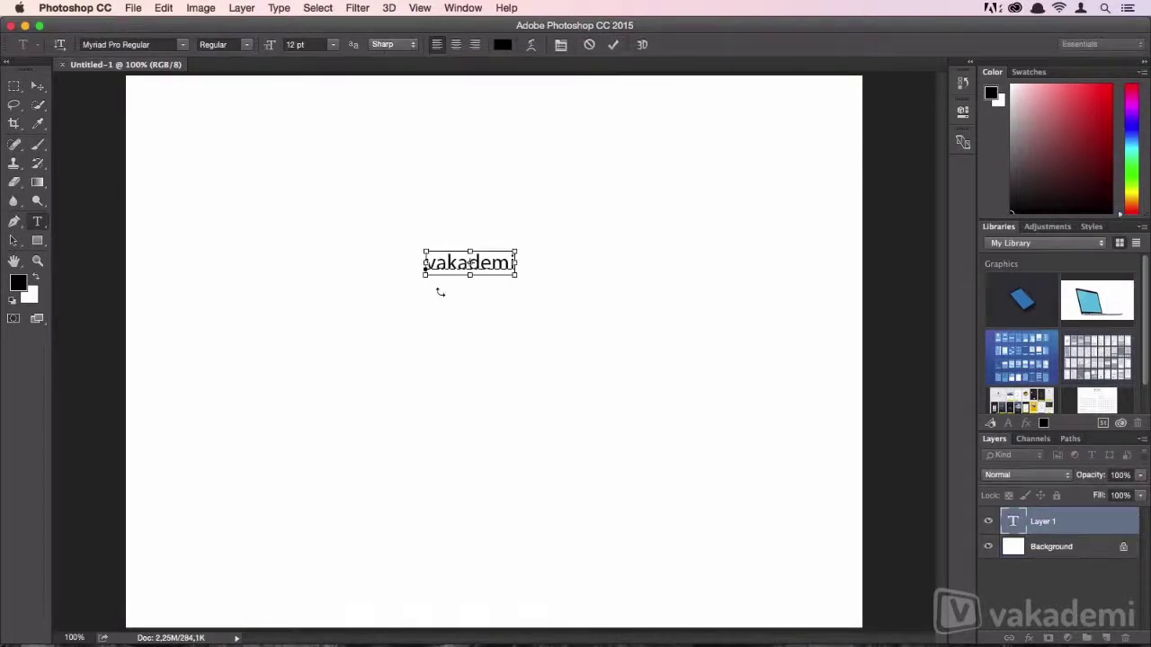
left_click(308, 46)
type("240")
key("Return")
- Apply 240 pt to the whole word, commit it, and move it left and down
key("cmd+a")
left_click(296, 44)
key("Return")
left_click(38, 86)
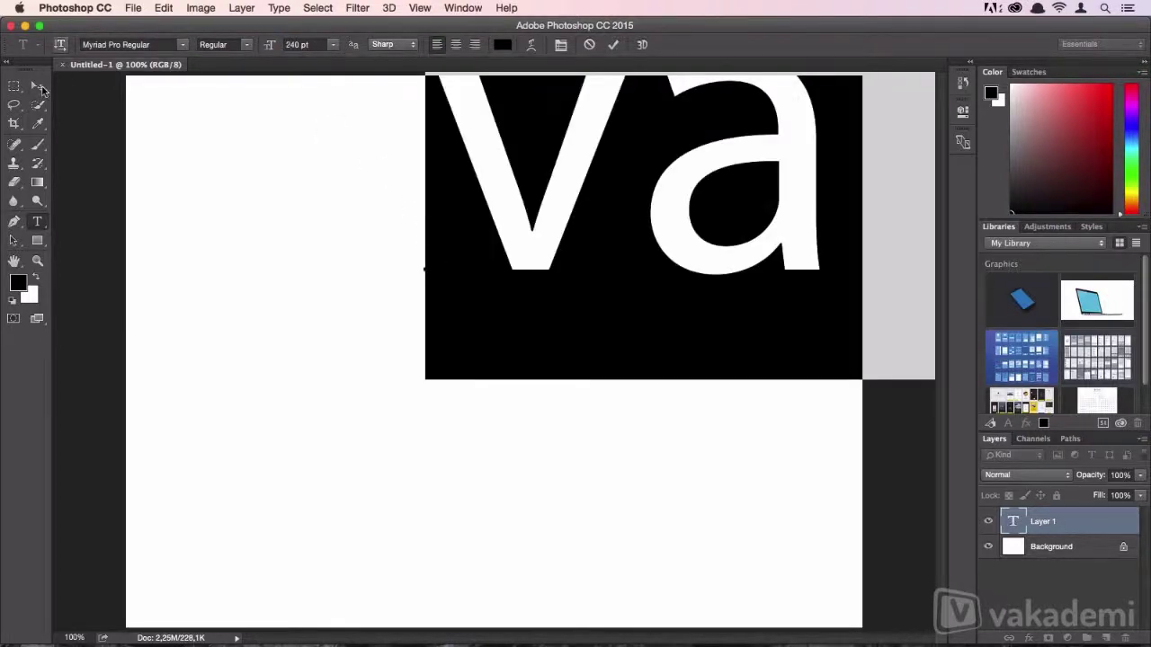
key("cmd+0")
mouse_move(352, 221)
left_mouse_down()
mouse_move(364, 304)
mouse_move(288, 354)
left_mouse_up()
- Deselect the Illustrator word, then enter and exit editing of Photoshop's vakademi text
key("t")
key("v")
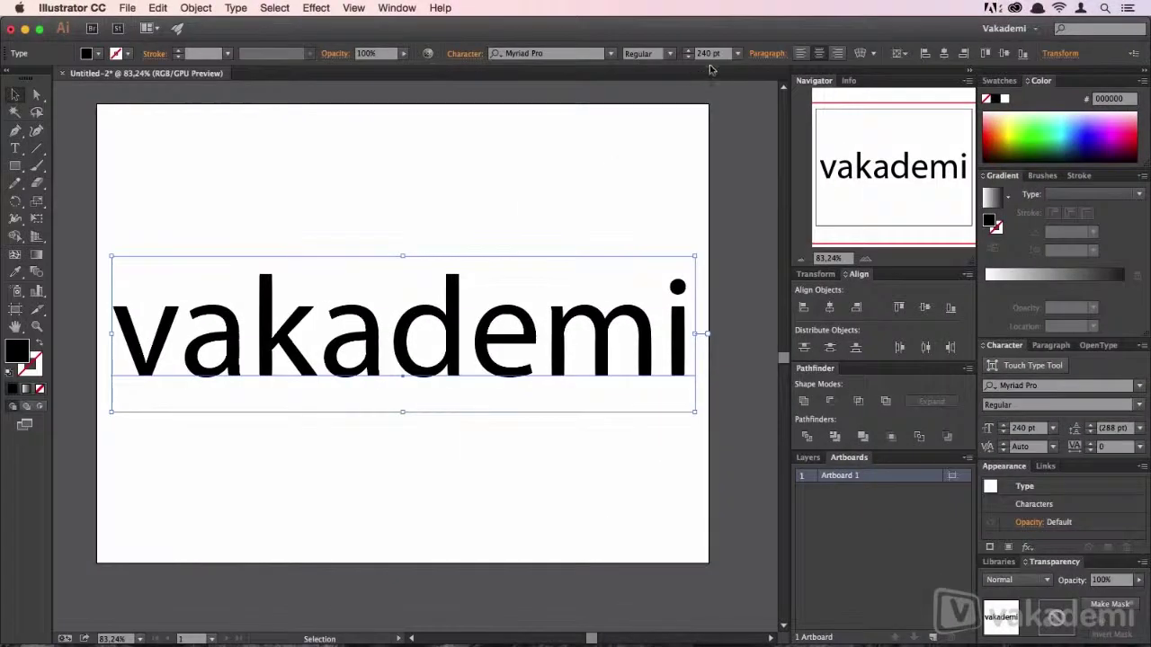
left_click(578, 129)
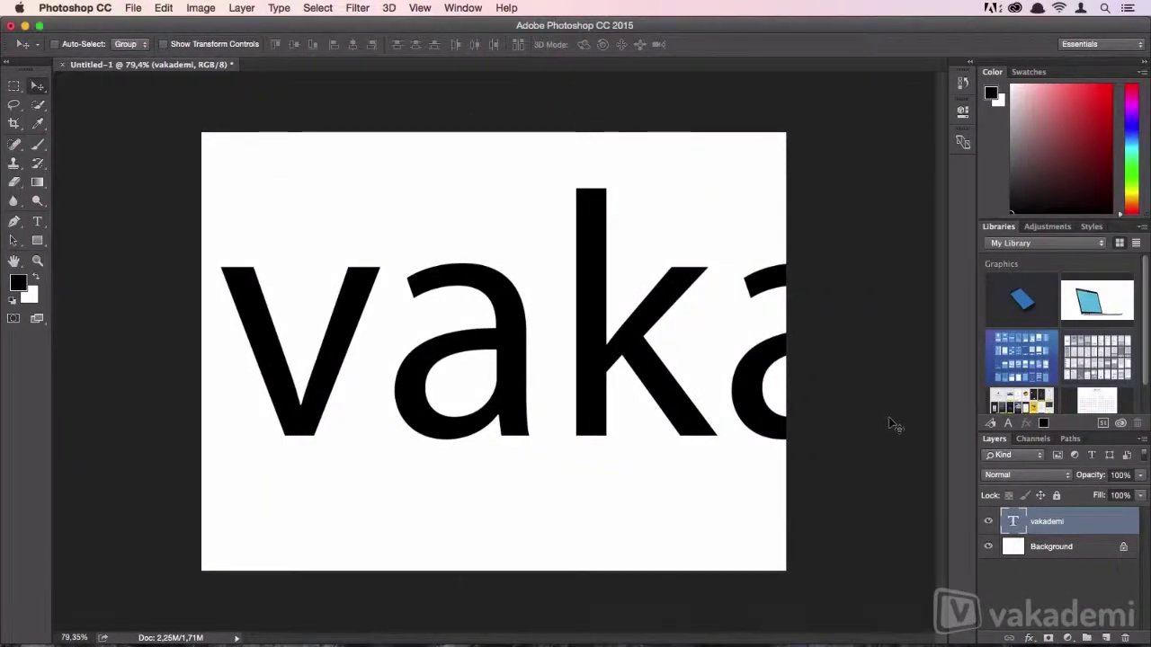
double_click(634, 361)
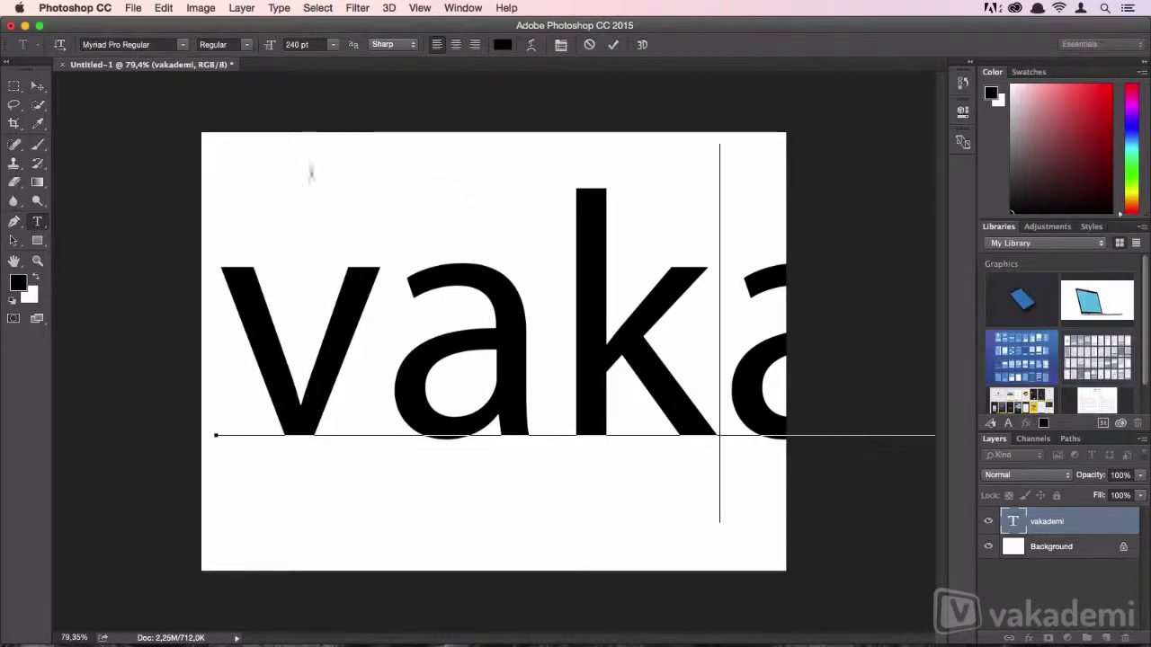
left_click(37, 85)
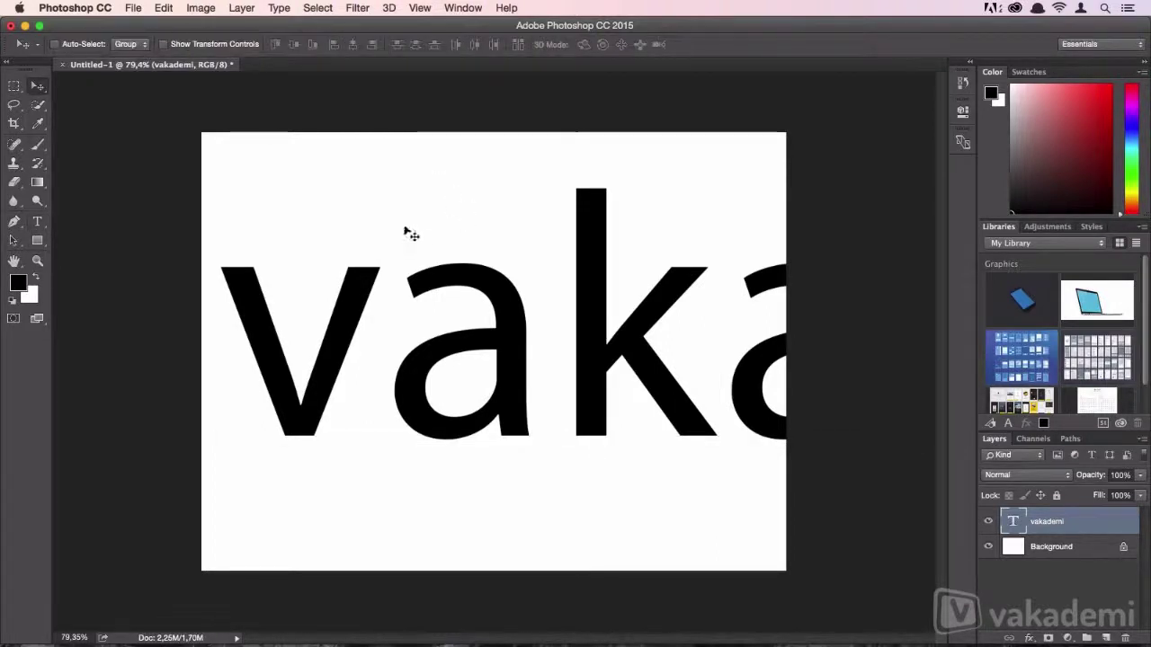
left_click(201, 7)
left_click(232, 115)
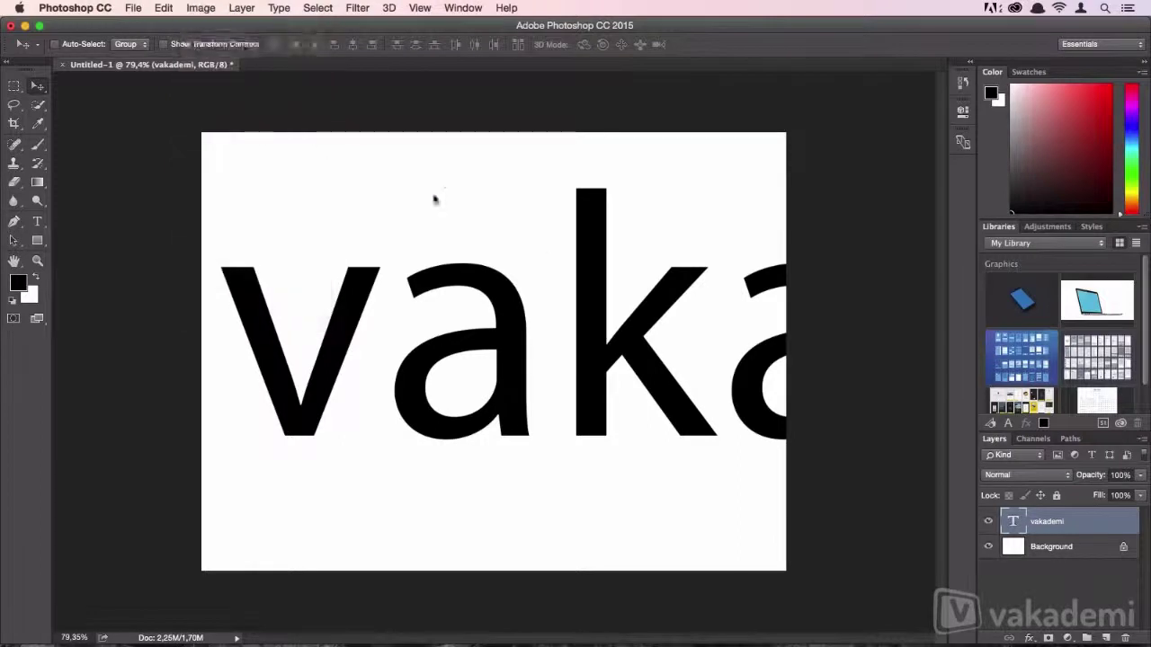
double_click(663, 330)
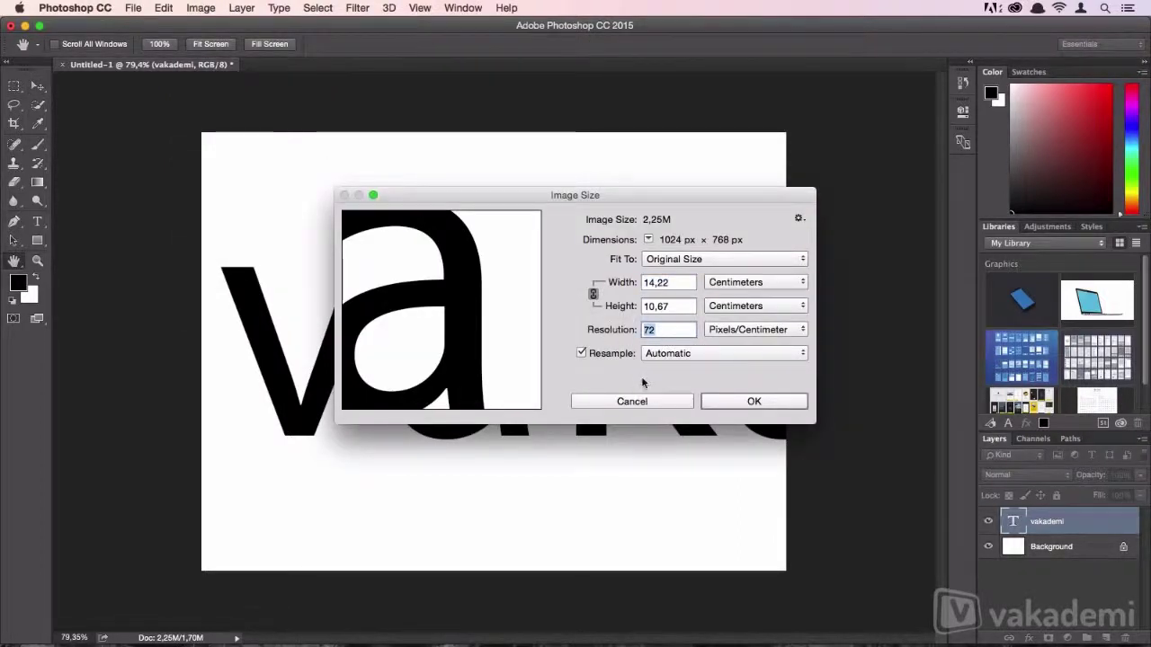
left_click(673, 402)
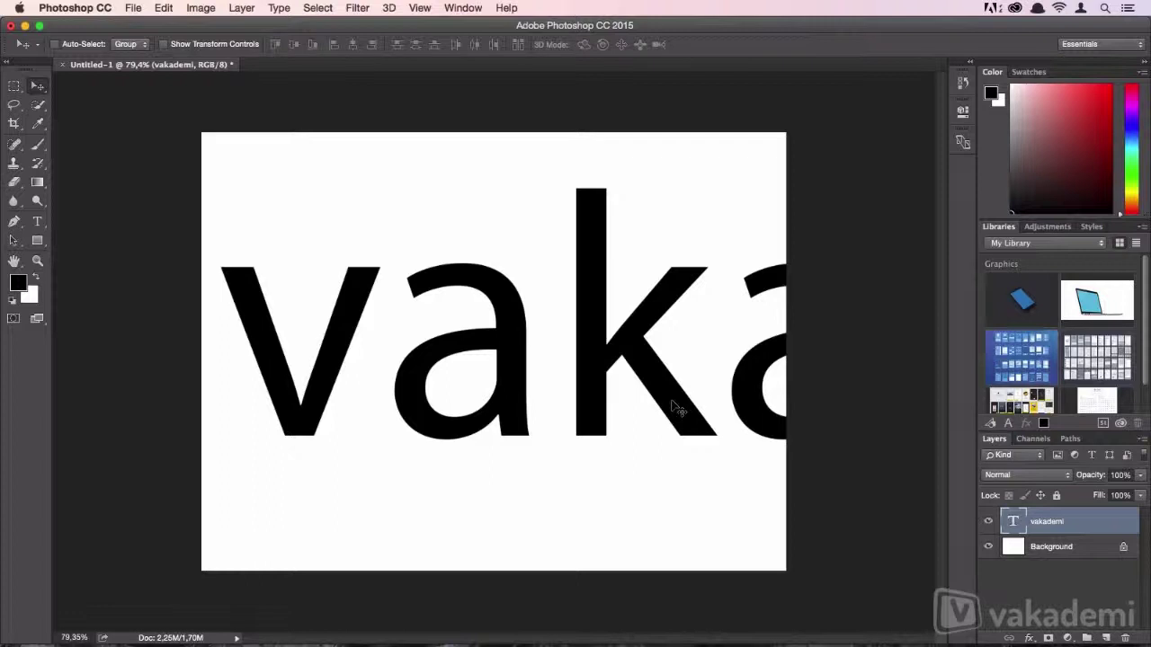
- Reduce the vakademi text to 100 pt, commit it, and nudge it up and left
key("t")
left_click(671, 338)
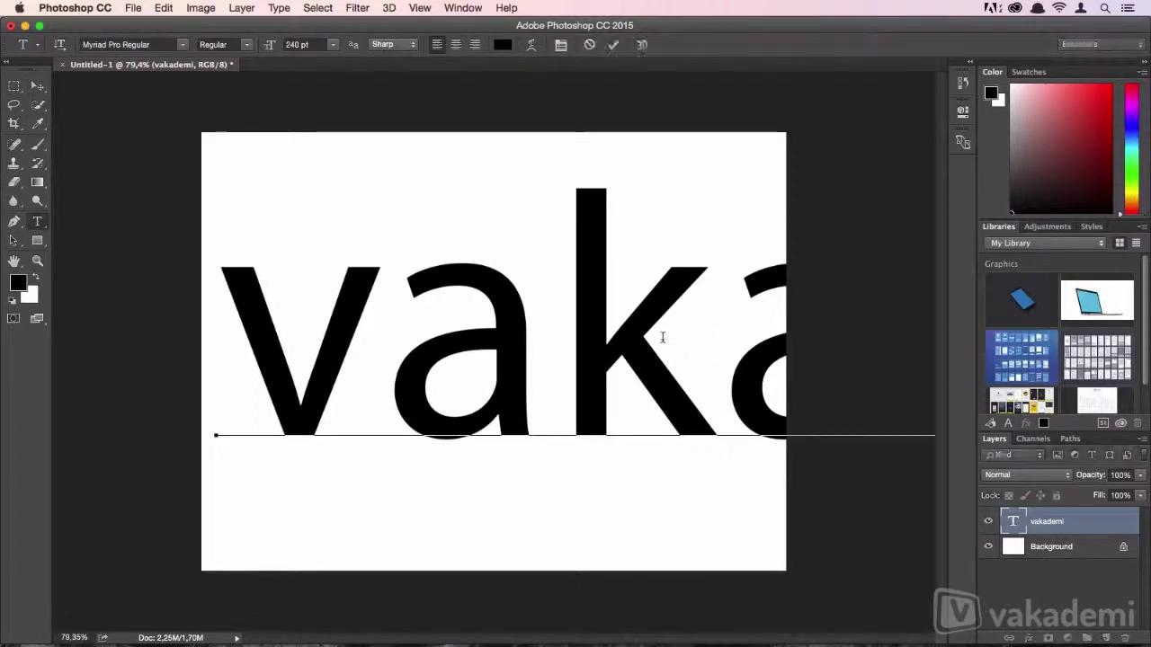
key("ctrl+a")
left_click_drag(270, 45, 178, 64)
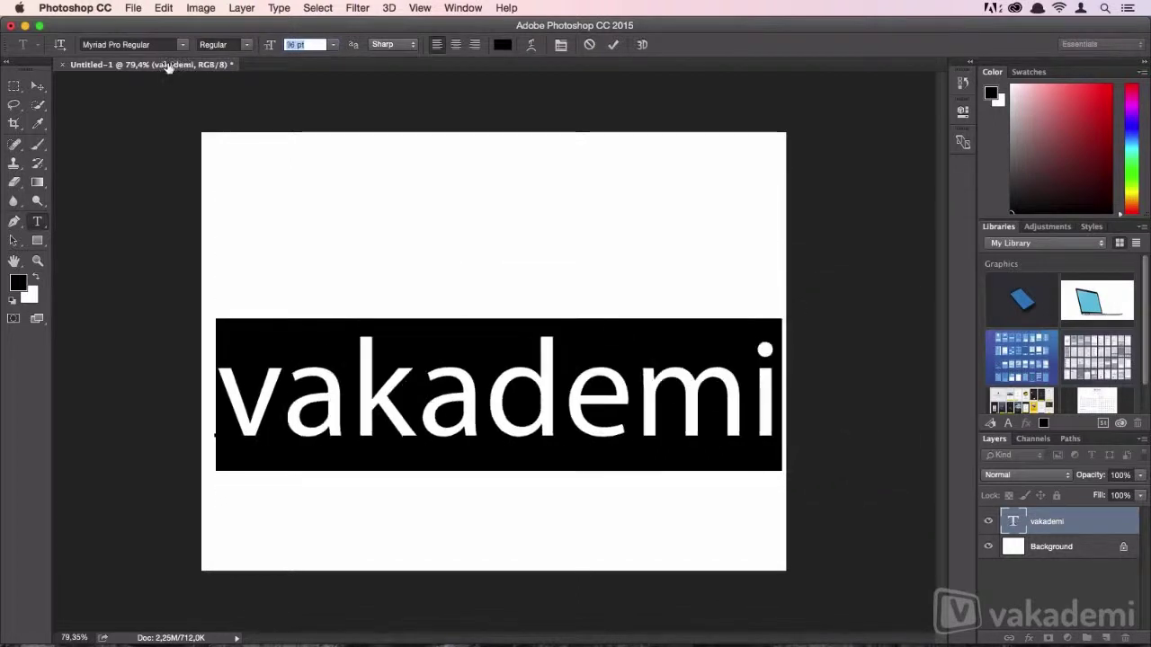
left_click_drag(178, 65, 180, 69)
left_click(37, 86)
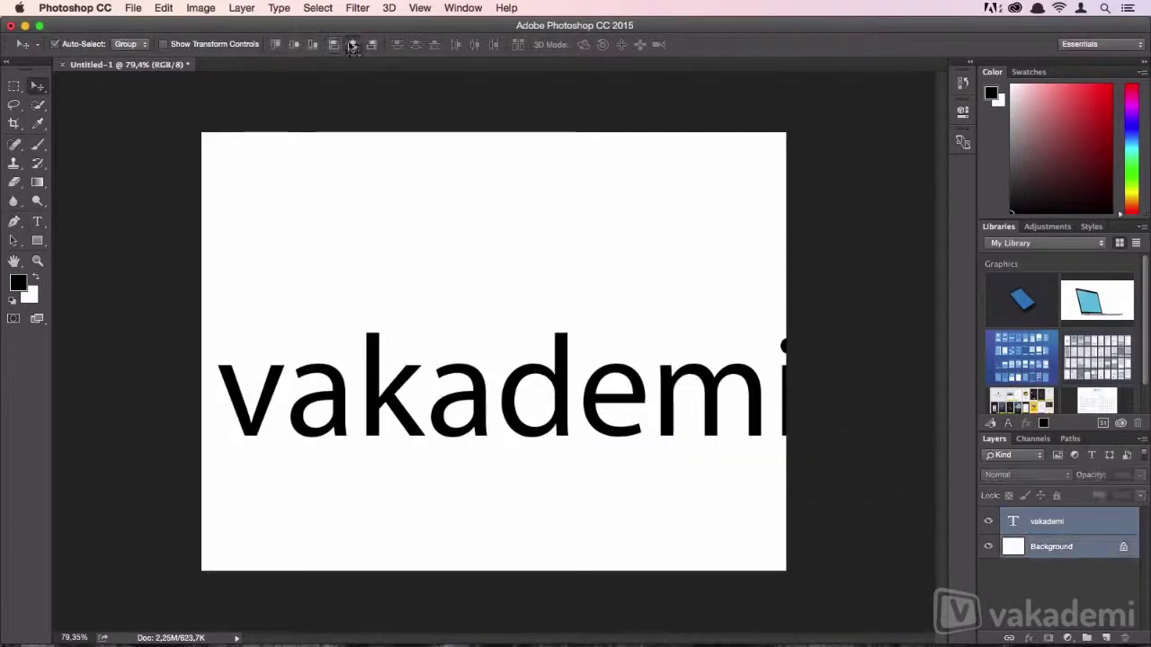
left_click_drag(761, 544, 747, 506)
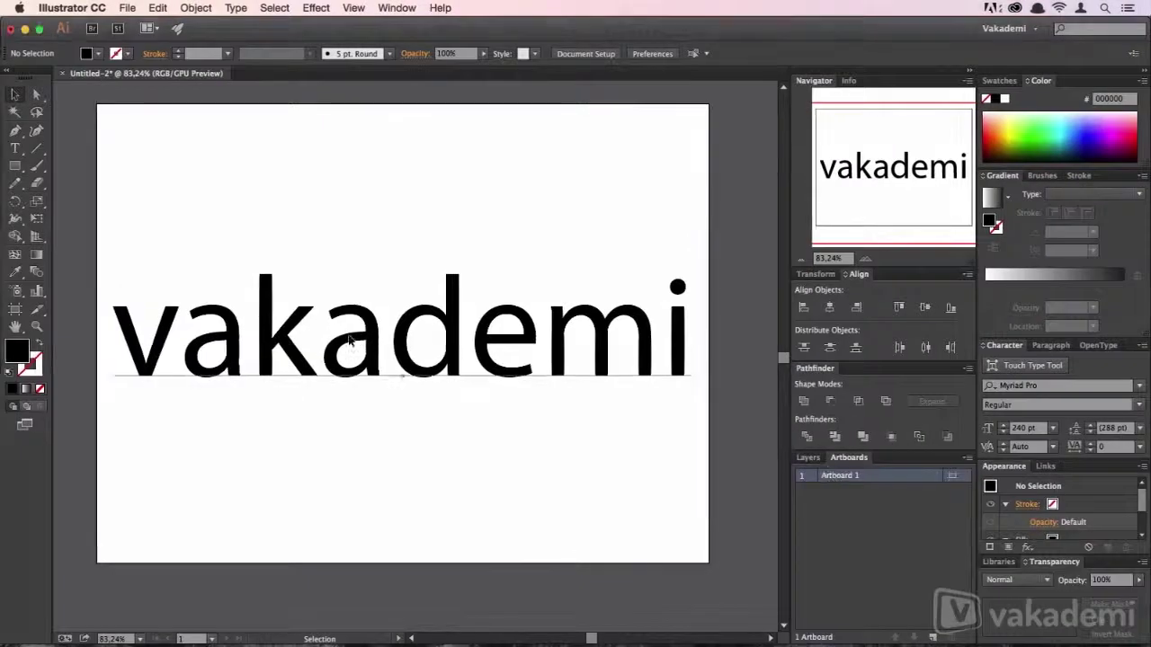
- Convert the vakademi text to outlines
left_click(376, 399)
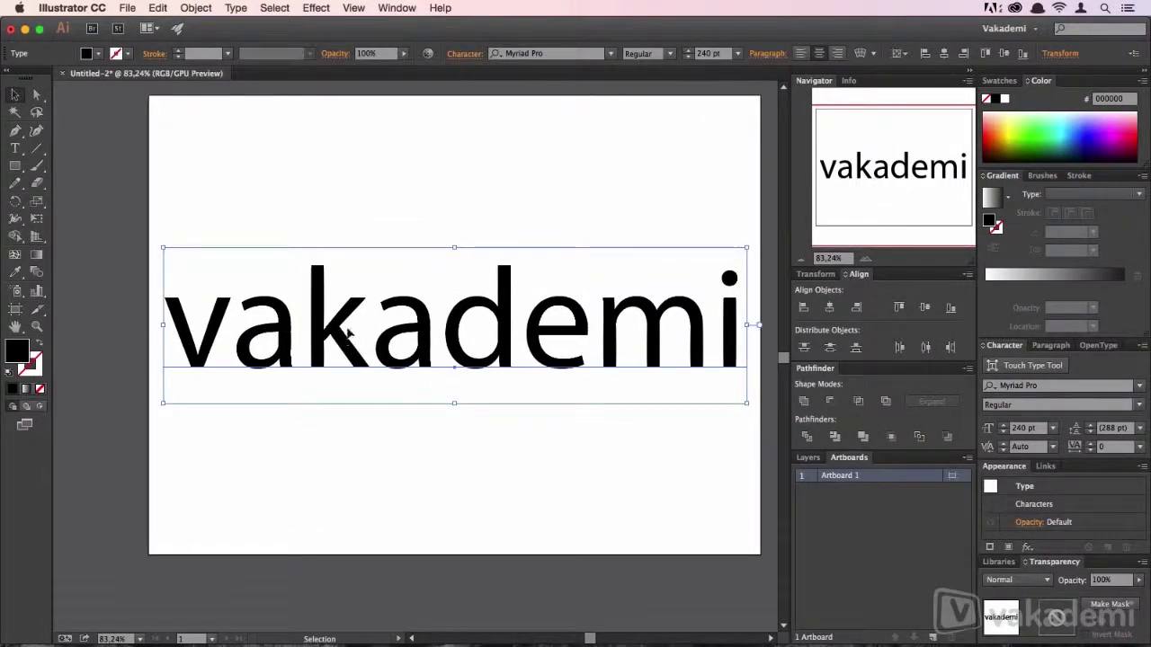
right_click(347, 333)
left_click(398, 426)
left_click(347, 439)
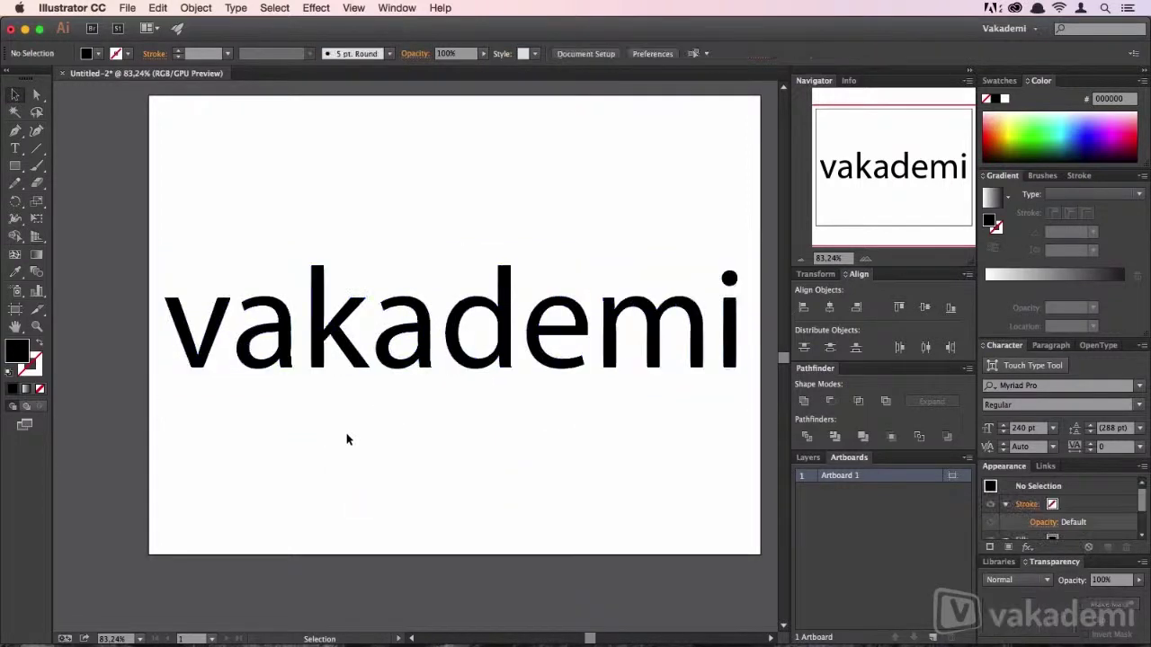
- Zoom into the v's top-left corner at 64000% and follow its slanted edge
left_click_drag(282, 335, 394, 376)
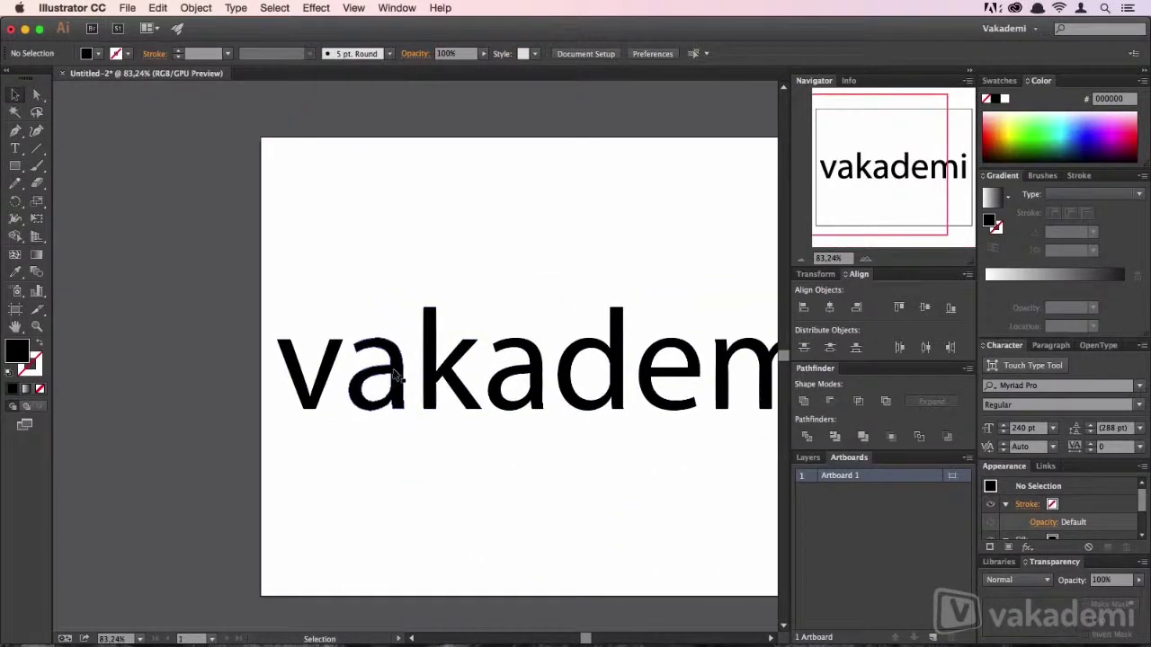
key("z")
left_click_drag(296, 347, 482, 353)
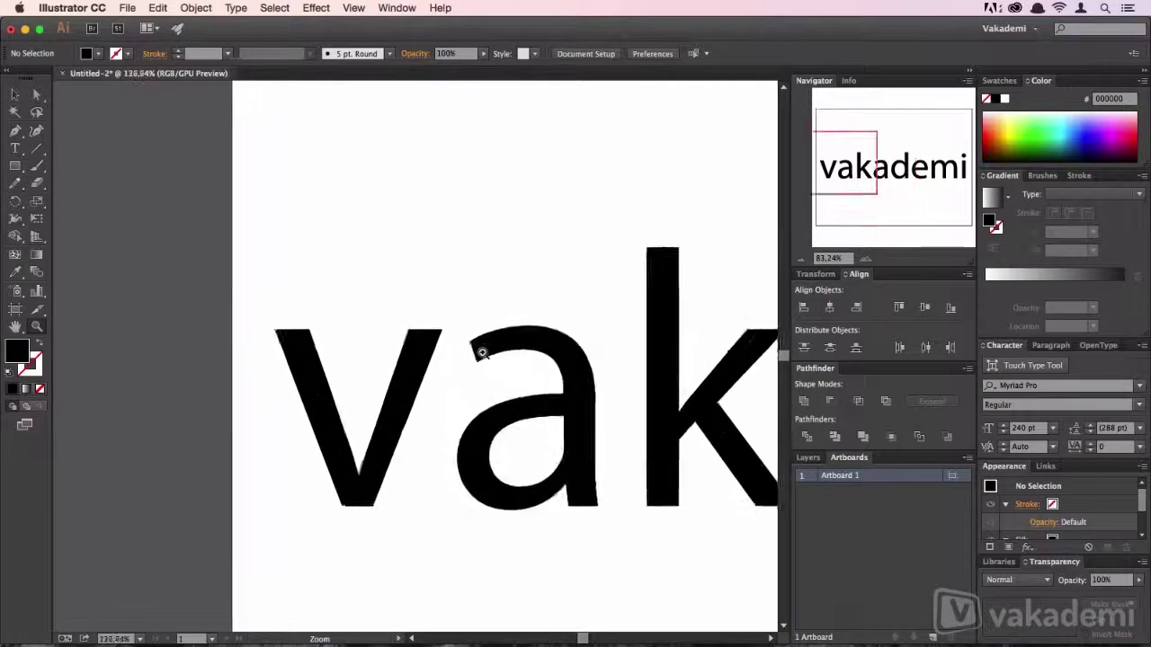
mouse_move(236, 334)
left_mouse_down()
mouse_move(383, 329)
mouse_move(311, 321)
mouse_move(318, 334)
mouse_move(485, 311)
mouse_move(375, 329)
mouse_move(619, 290)
mouse_move(365, 290)
mouse_move(650, 264)
mouse_move(444, 276)
mouse_move(539, 257)
left_mouse_up()
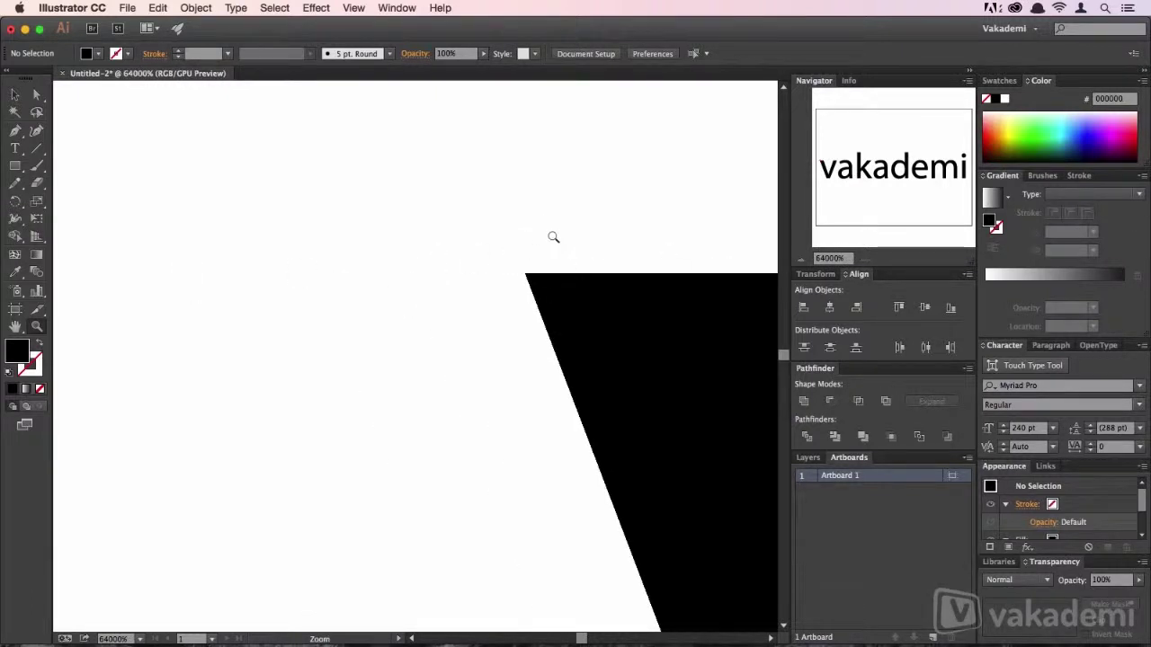
left_click_drag(546, 280, 509, 301)
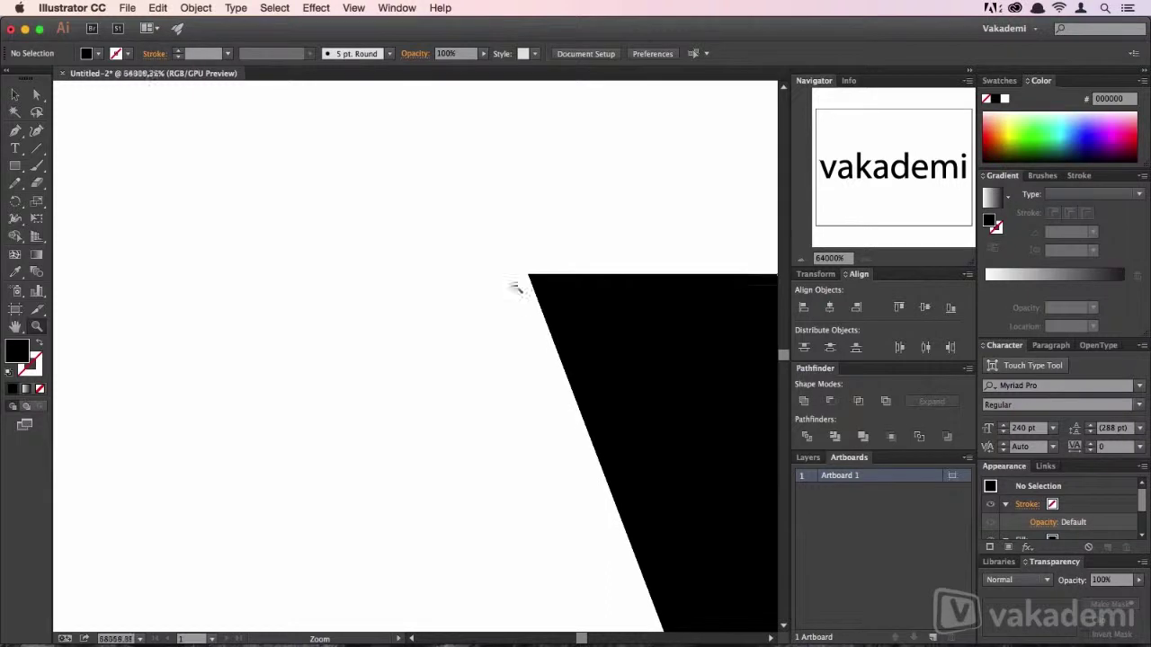
left_click_drag(527, 236, 433, 382)
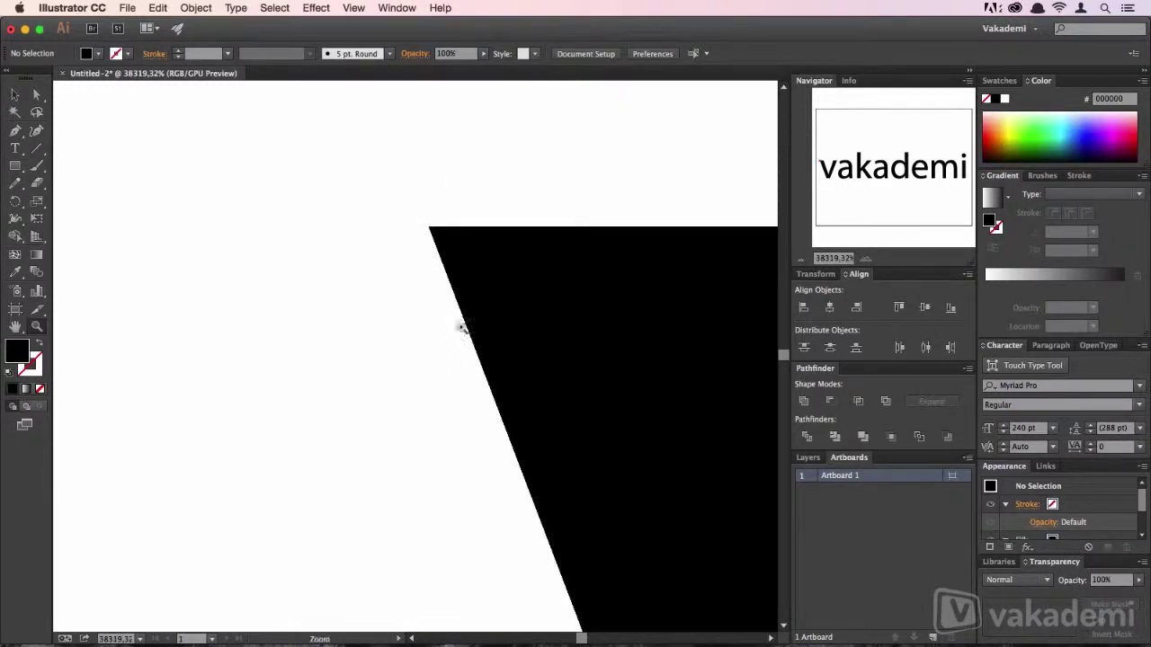
left_click(464, 254)
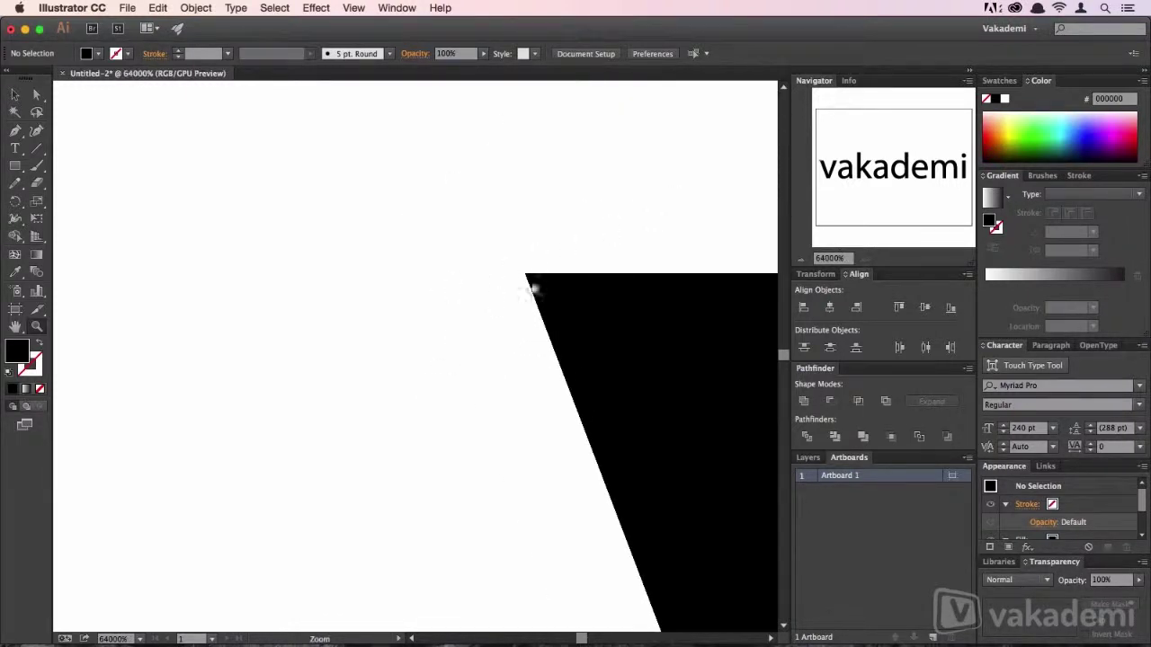
left_click_drag(590, 285, 473, 296)
key("v")
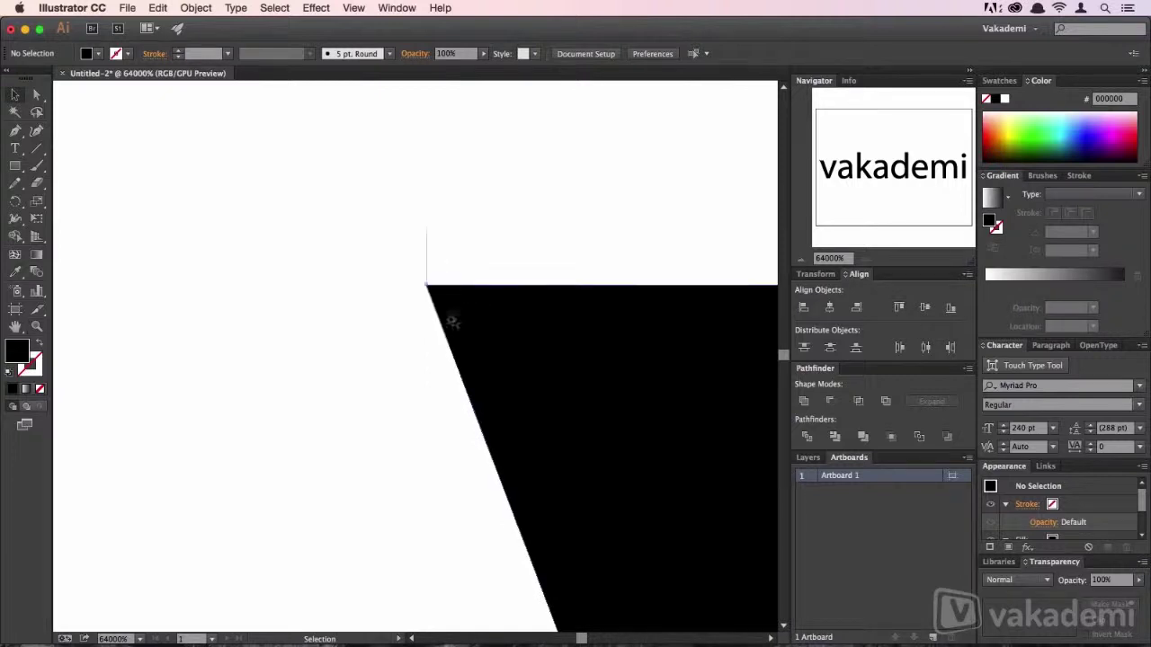
mouse_move(519, 425)
left_mouse_down()
mouse_move(491, 377)
mouse_move(534, 455)
mouse_move(403, 462)
mouse_move(383, 390)
mouse_move(388, 264)
mouse_move(316, 369)
left_mouse_up()
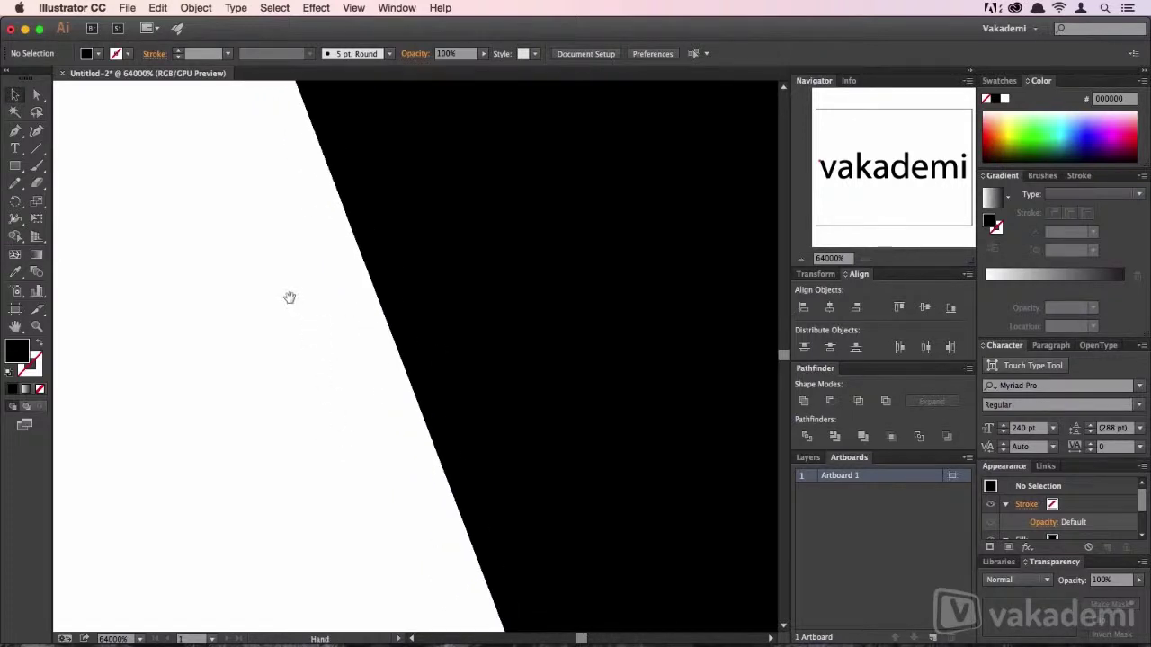
mouse_move(280, 274)
left_mouse_down()
mouse_move(315, 367)
mouse_move(336, 378)
left_mouse_up()
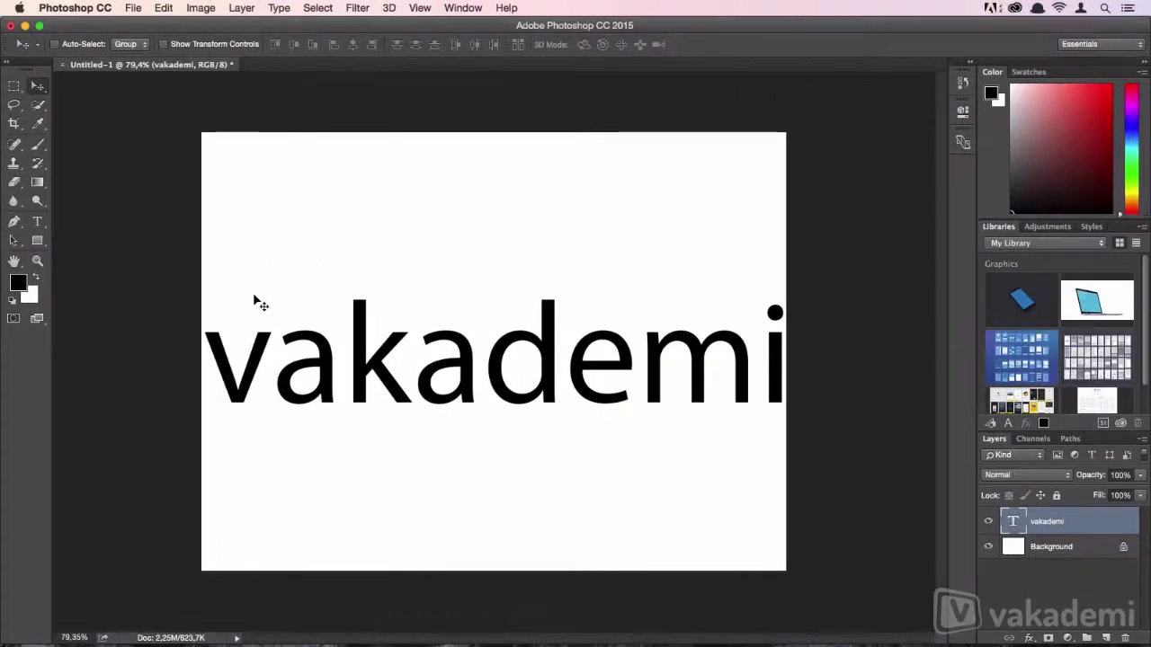
- Magnify the v to 3200%, pan across its pixel edges, then zoom back out
key("z")
left_click_drag(185, 339, 494, 332)
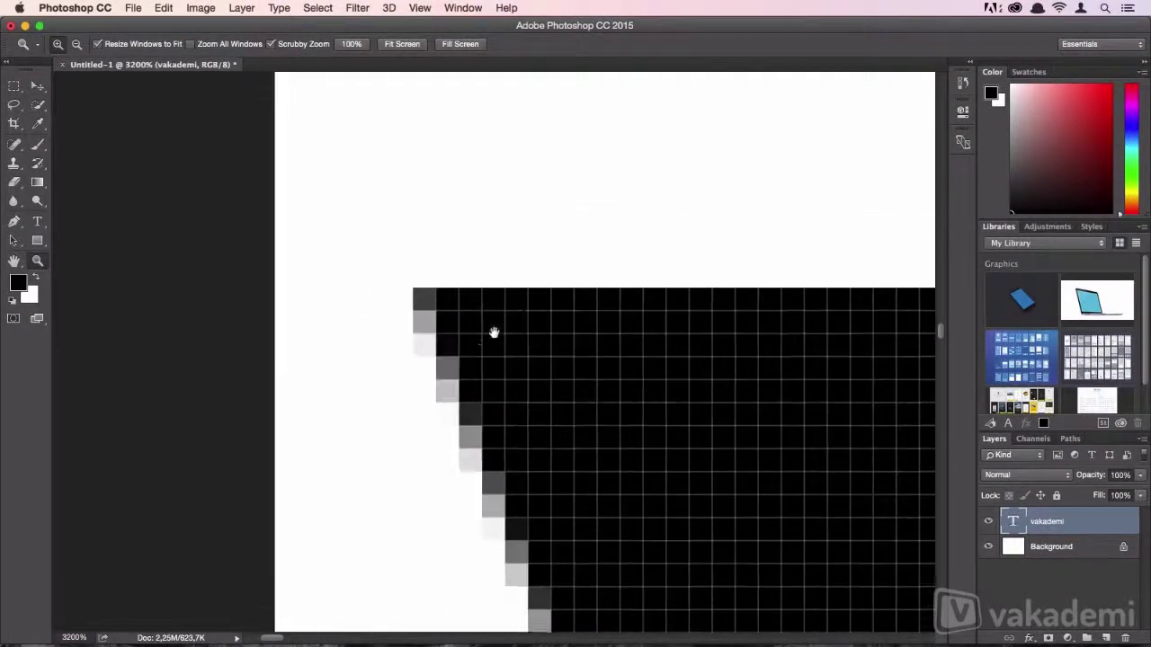
key("v")
left_click_drag(532, 423, 423, 256)
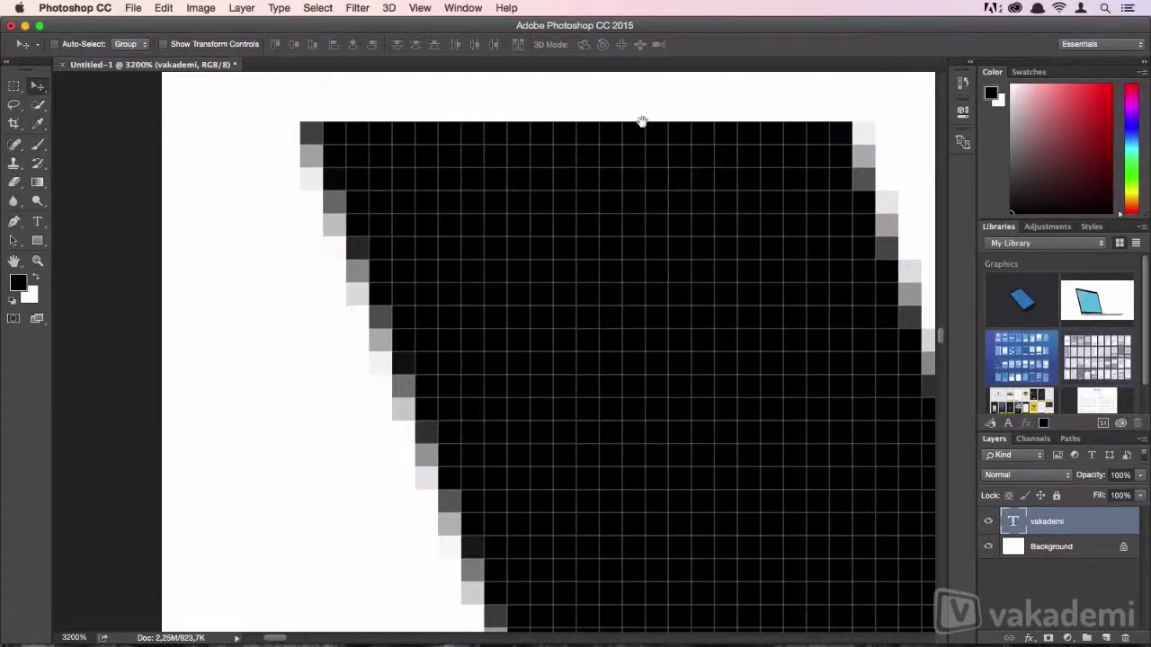
left_click_drag(642, 120, 462, 172)
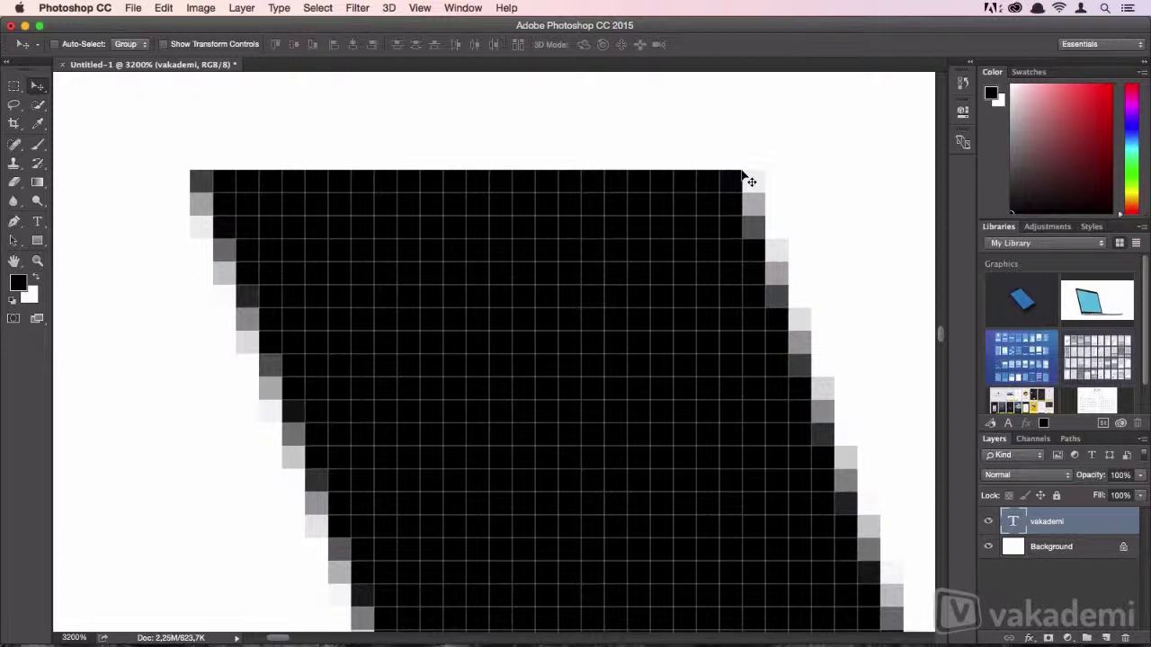
key("z")
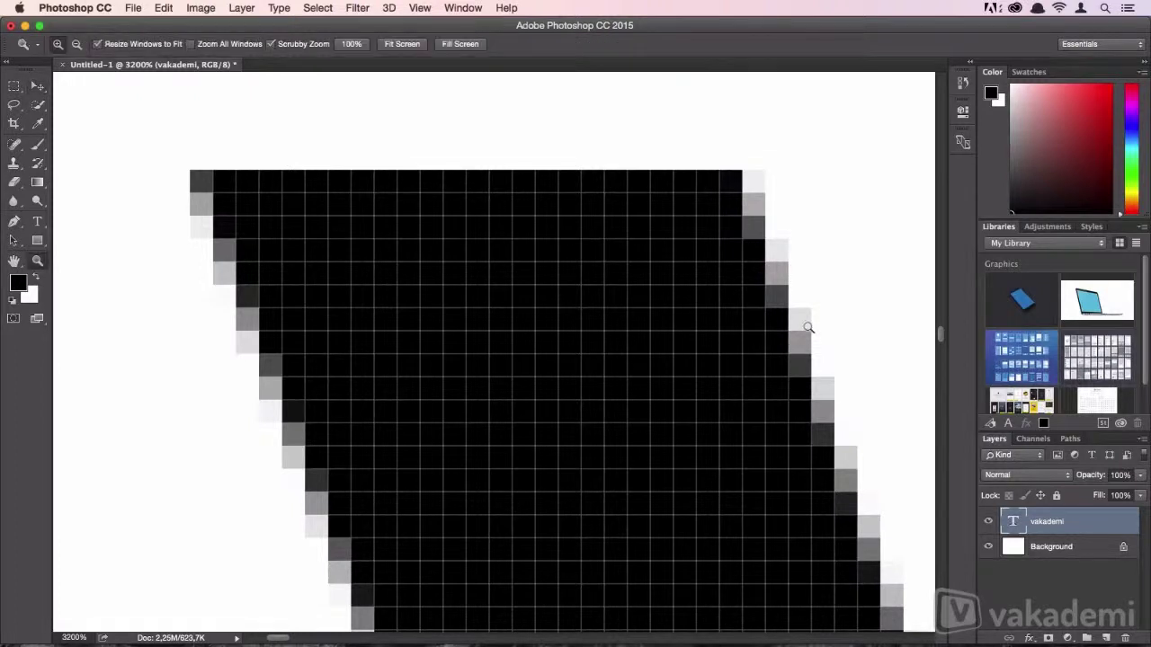
left_click_drag(797, 329, 598, 447)
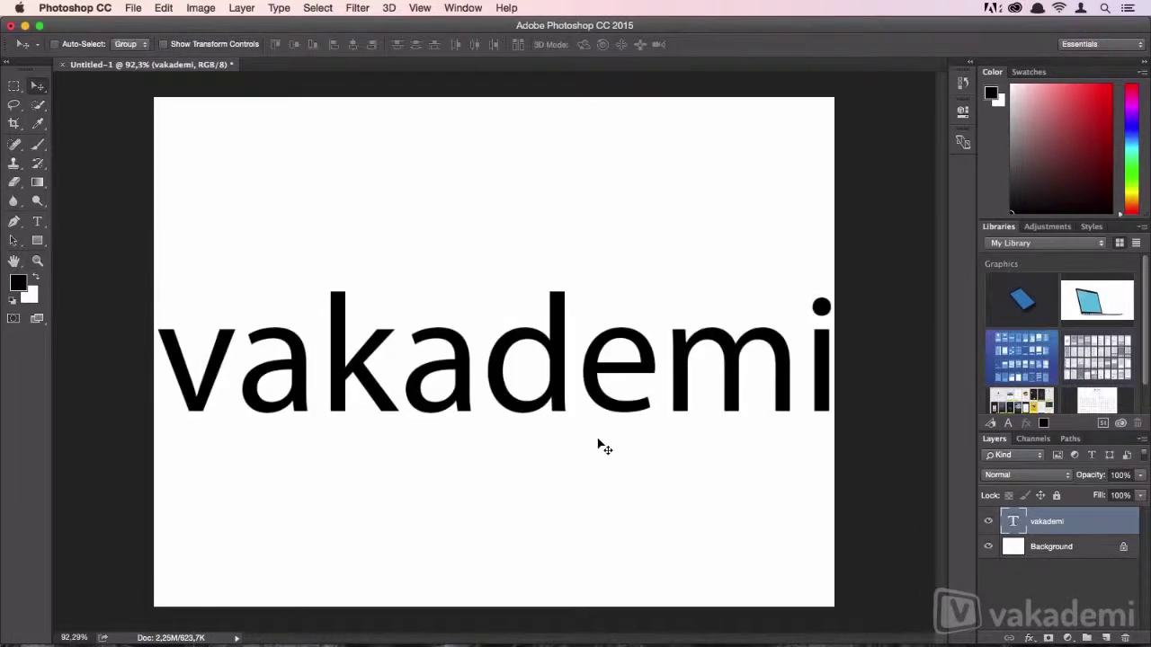